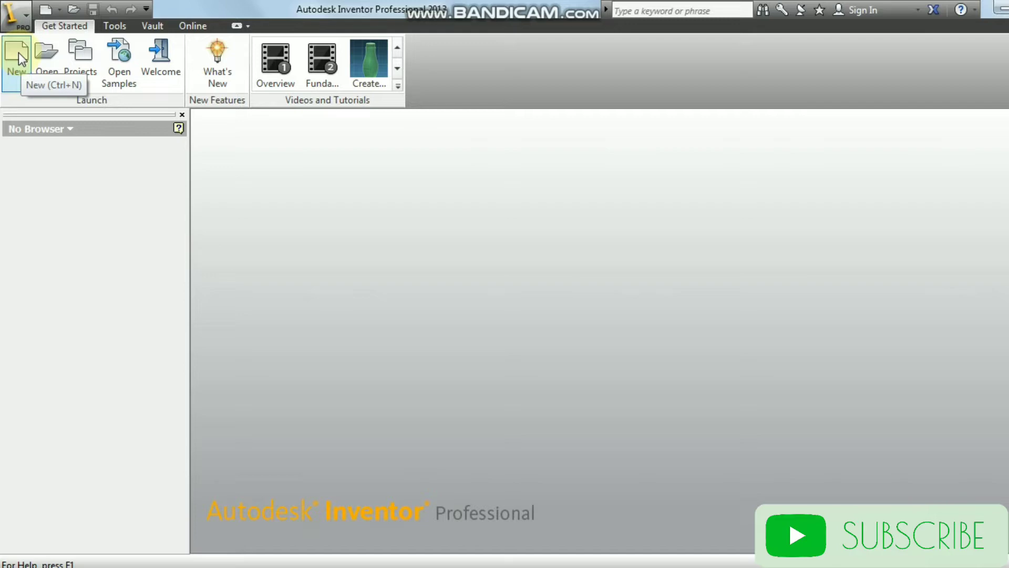
Compare the English and Metric template sets and create a new part from the English Standard (in).ipt template.
click(17, 52)
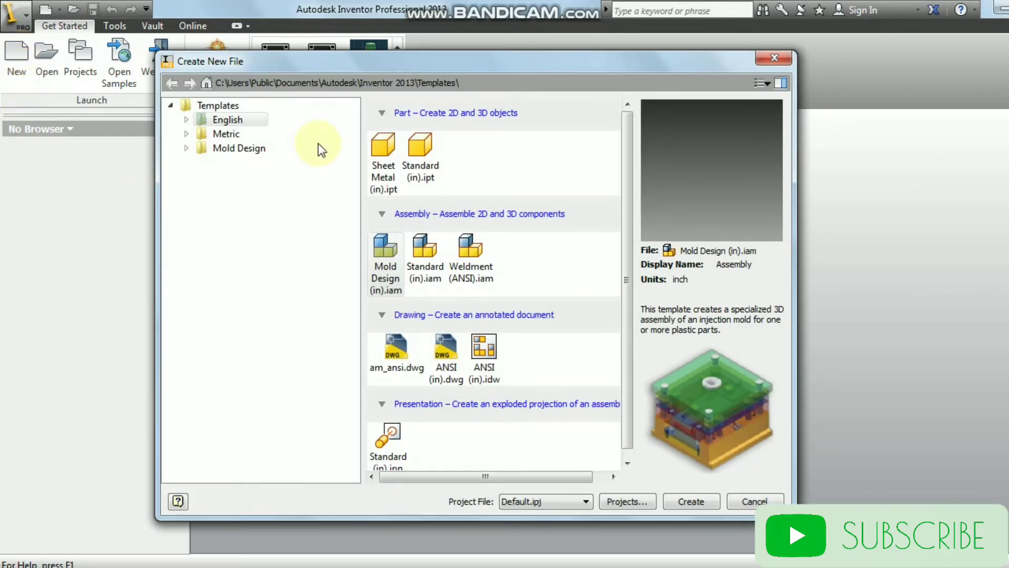
drag(333, 67, 350, 81)
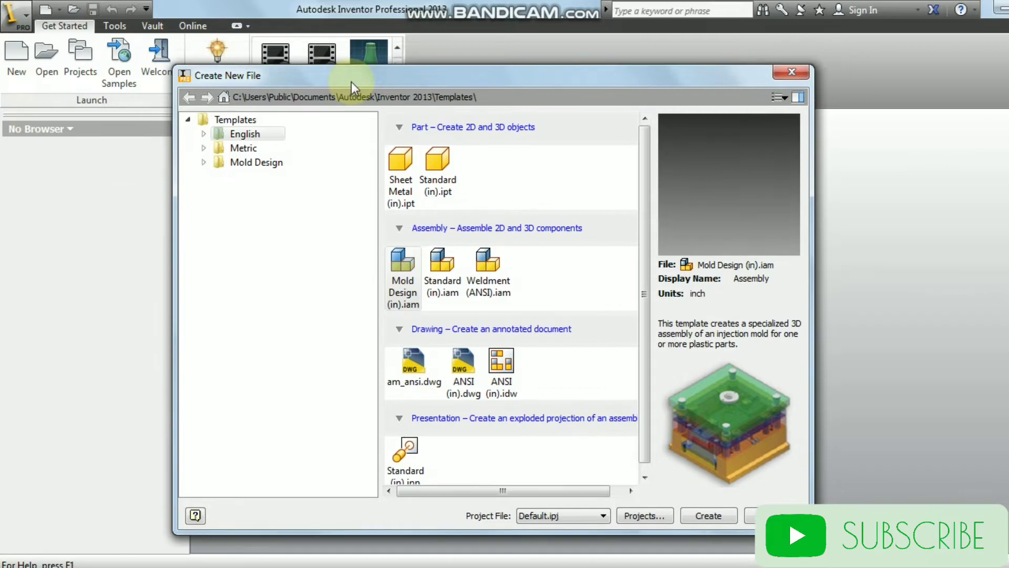
click(251, 132)
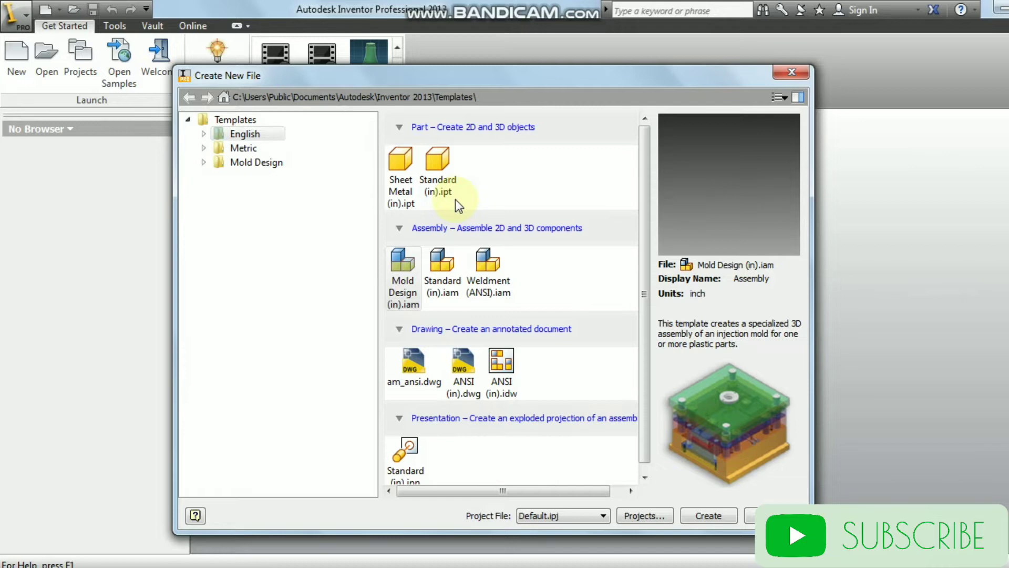
click(257, 147)
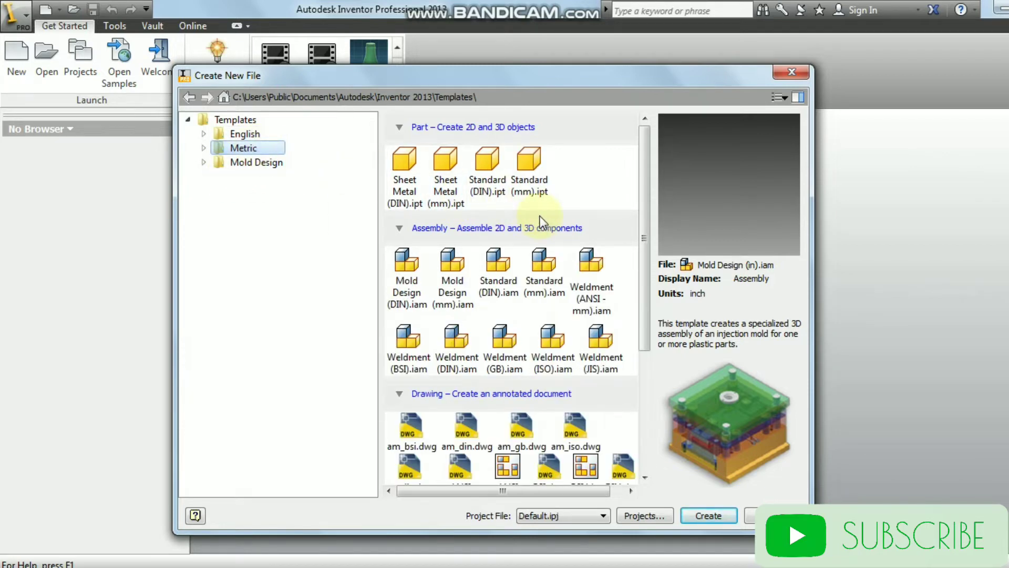
click(260, 137)
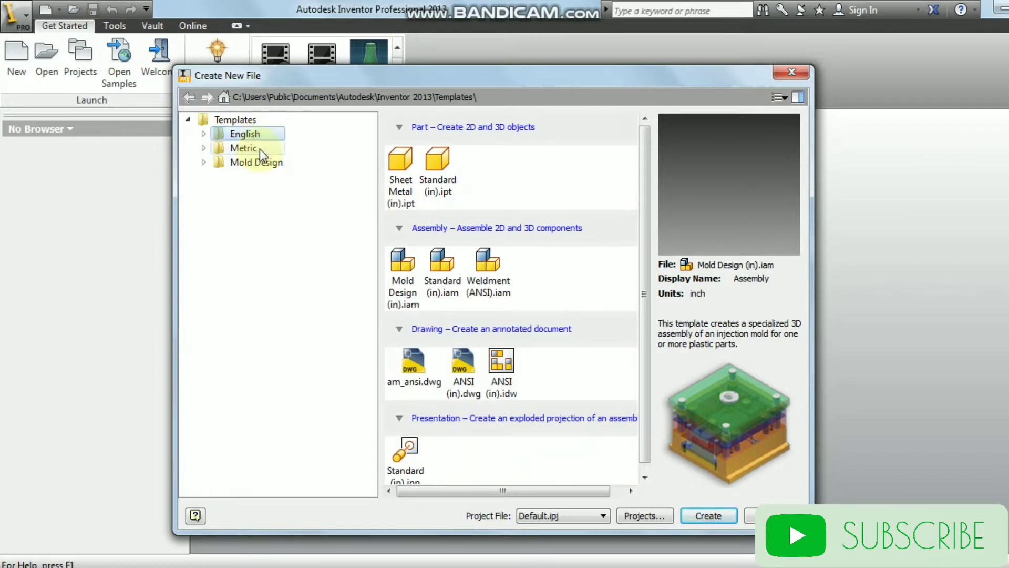
click(260, 149)
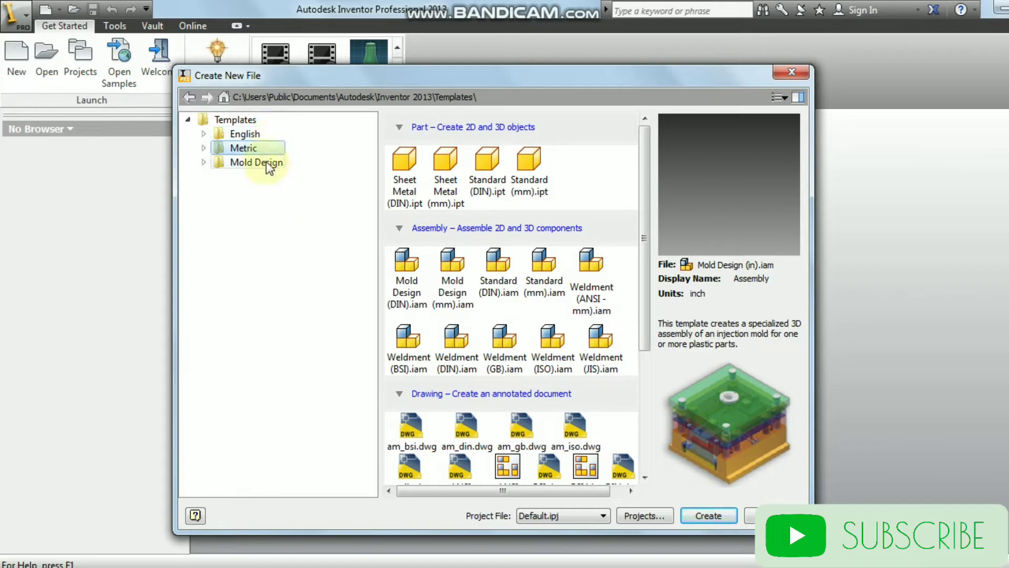
click(254, 138)
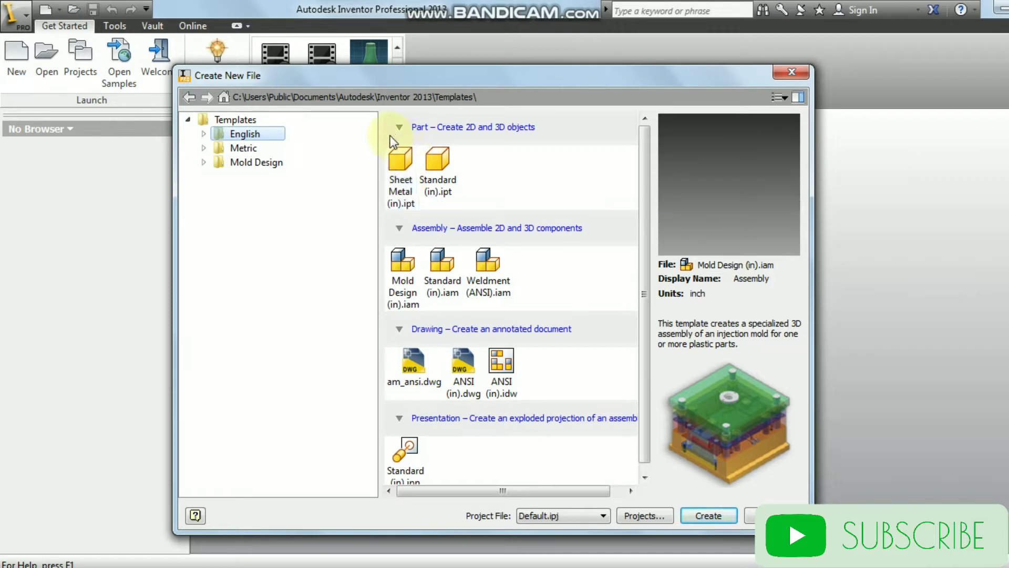
click(445, 167)
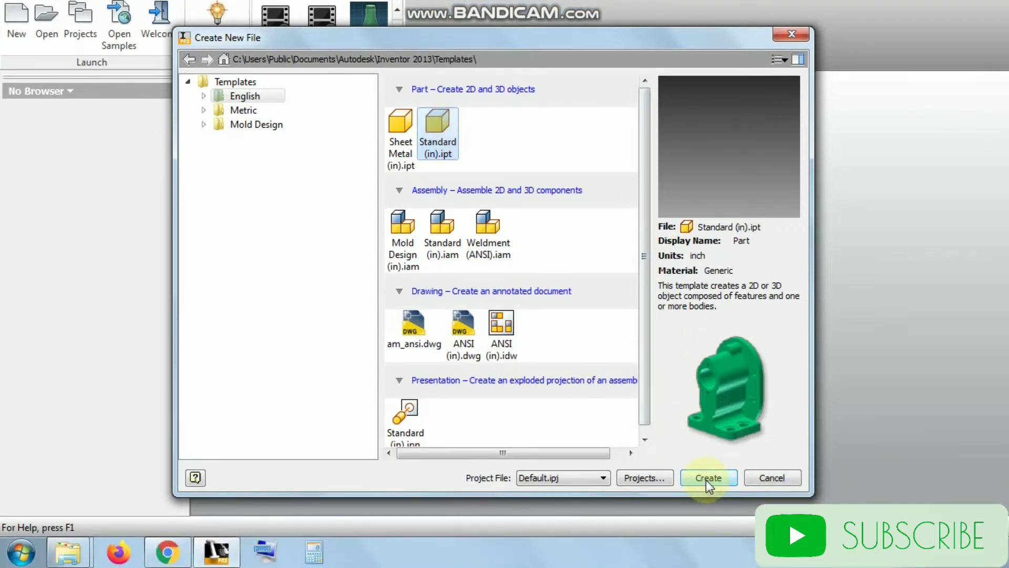
click(708, 477)
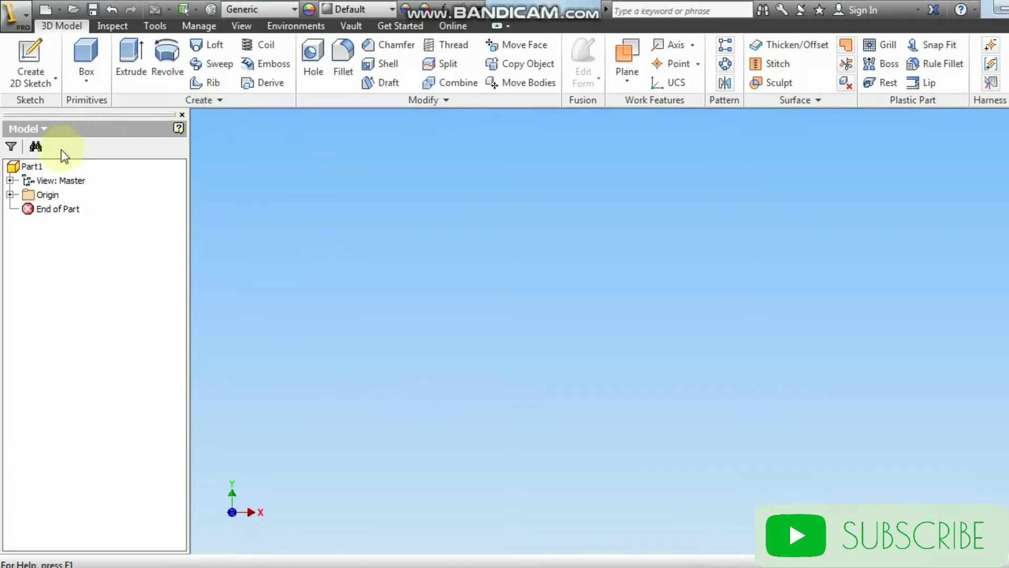
click(36, 166)
click(31, 166)
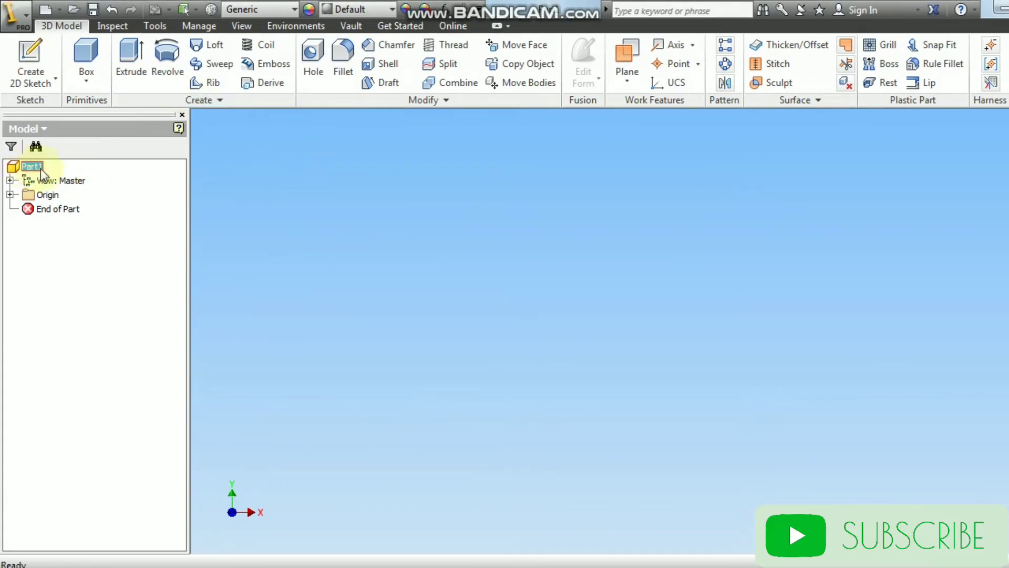
click(310, 284)
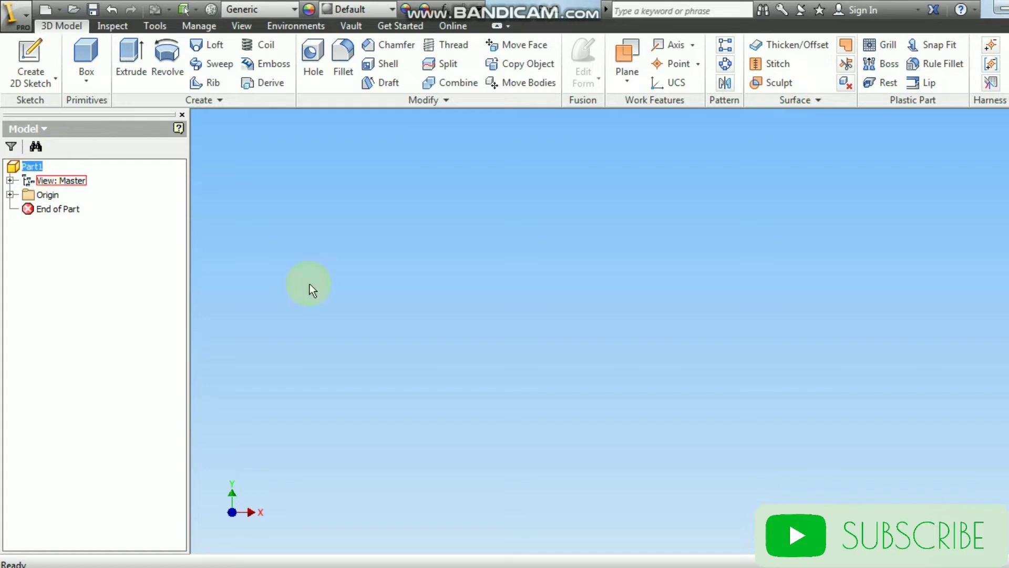
click(502, 222)
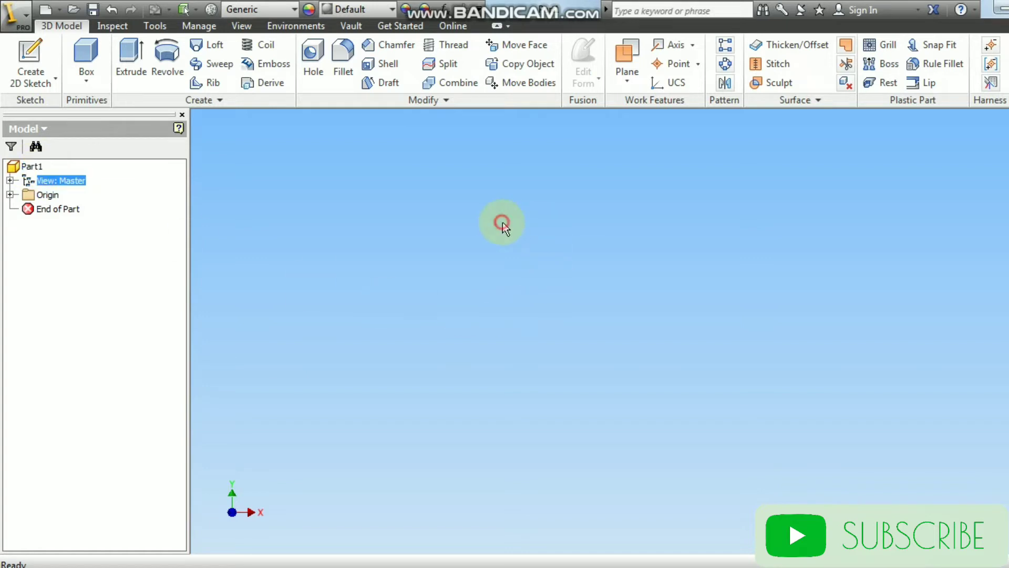
Start a 2D sketch on the horizontal XZ origin plane and draw a circle about 0.507 in in diameter beside the origin.
click(41, 61)
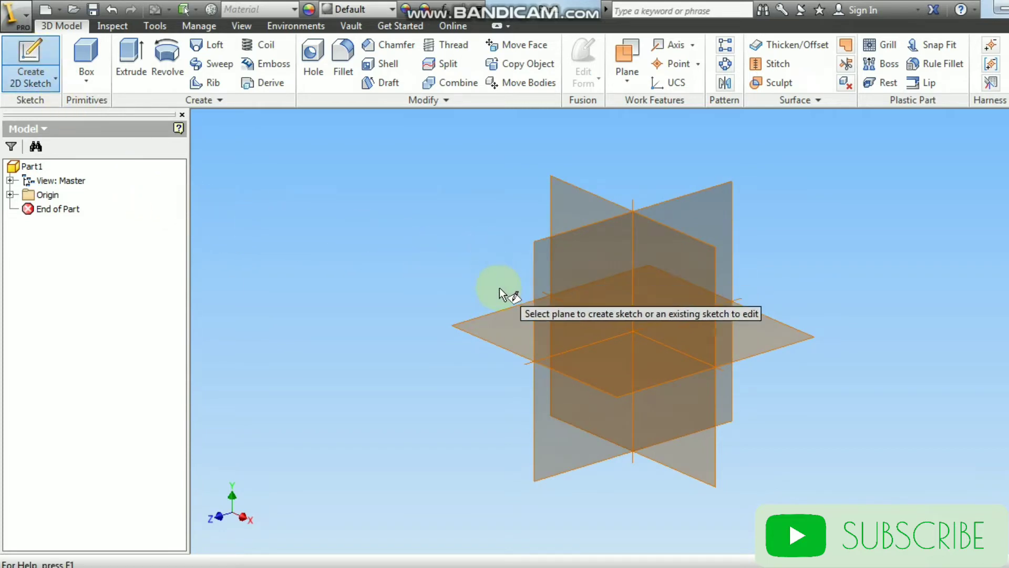
click(502, 314)
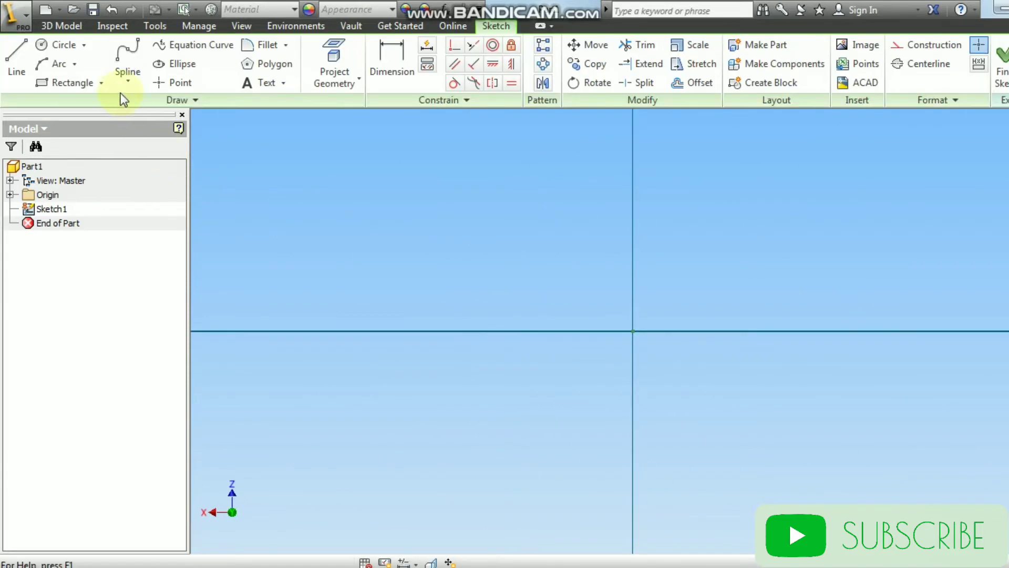
click(52, 50)
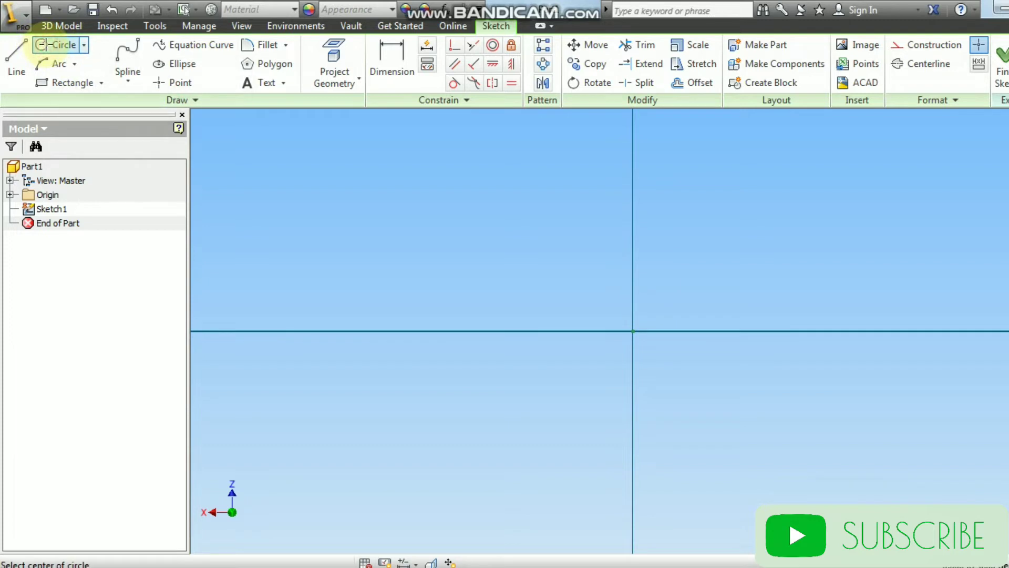
click(484, 292)
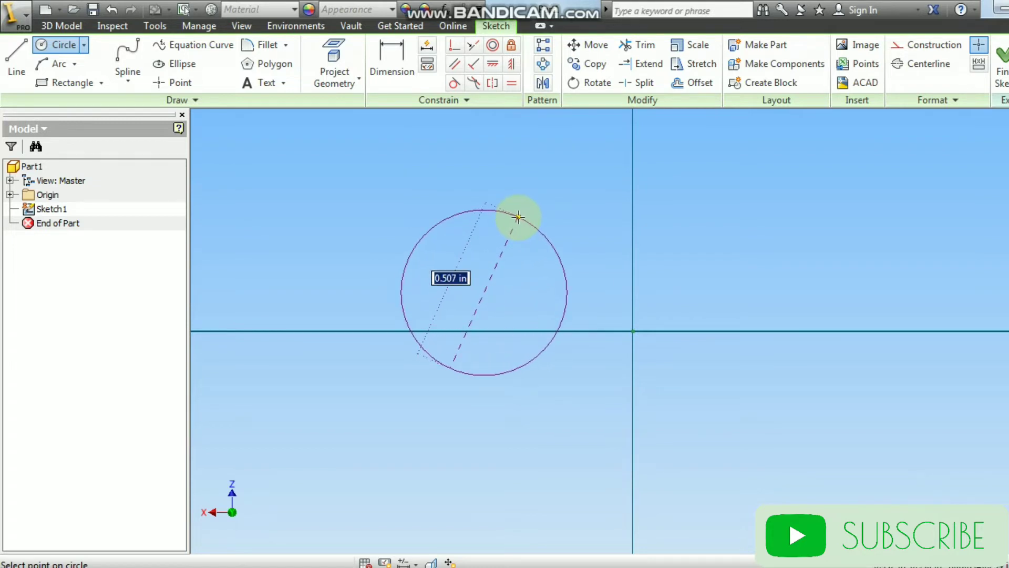
click(518, 216)
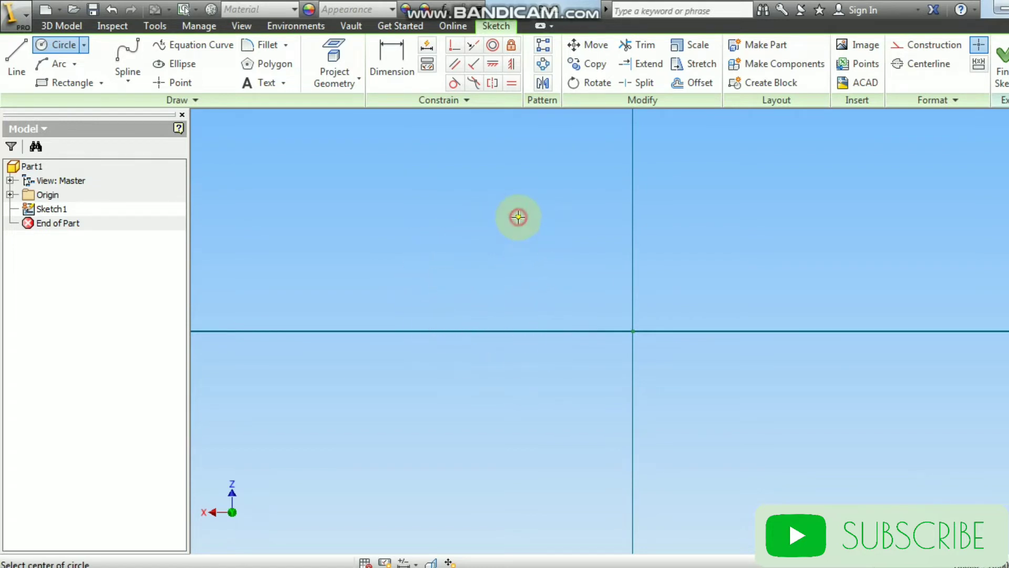
Dimension the circle's diameter and set it to 2 in.
click(381, 75)
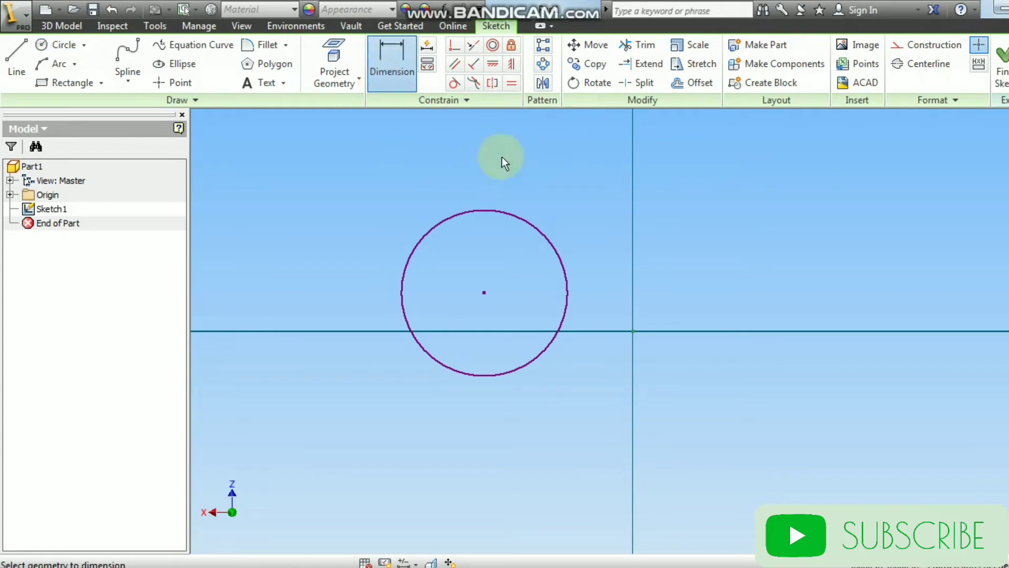
click(521, 211)
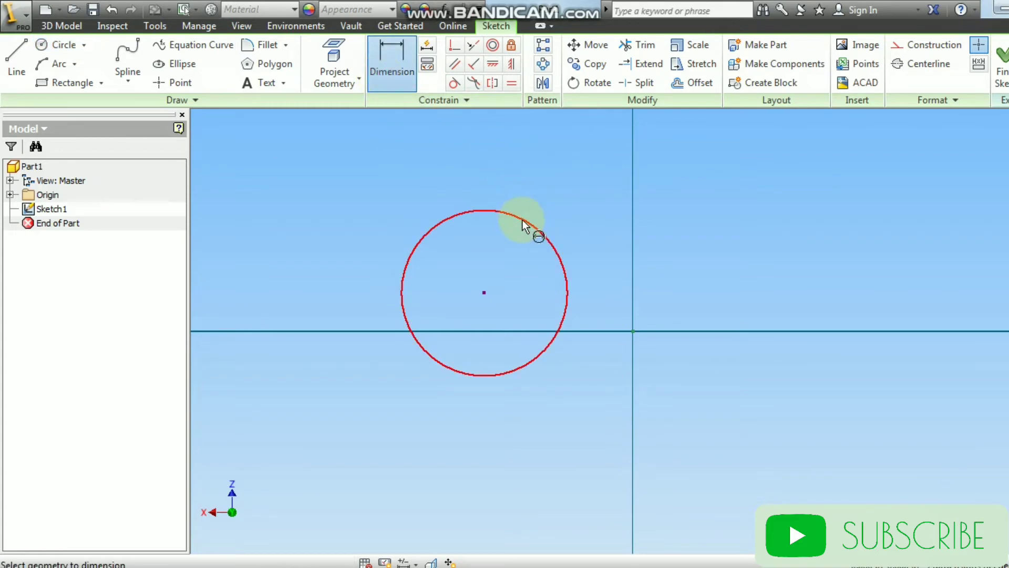
click(525, 182)
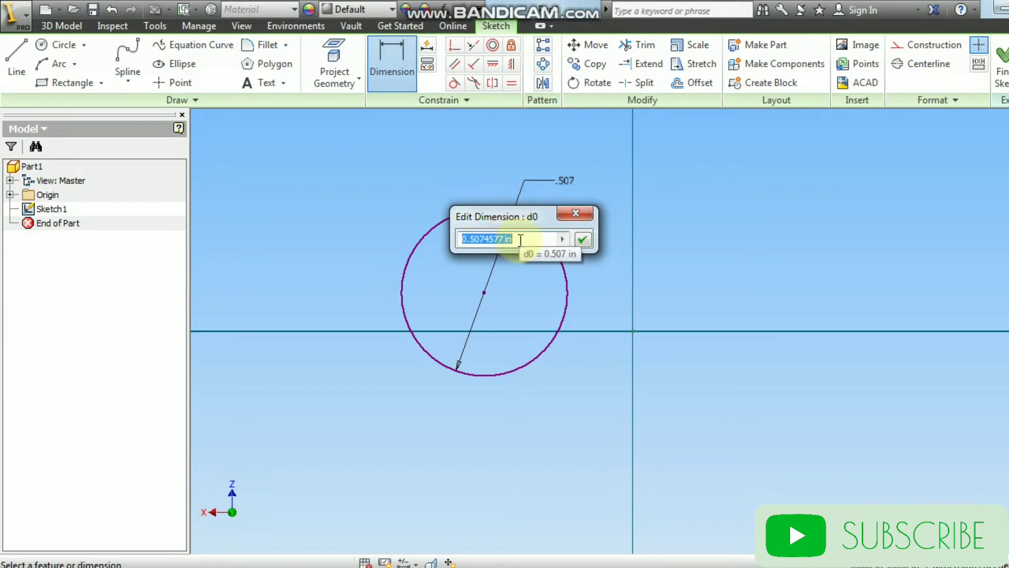
text(2)
key(Return)
scroll(519, 240, down, 5)
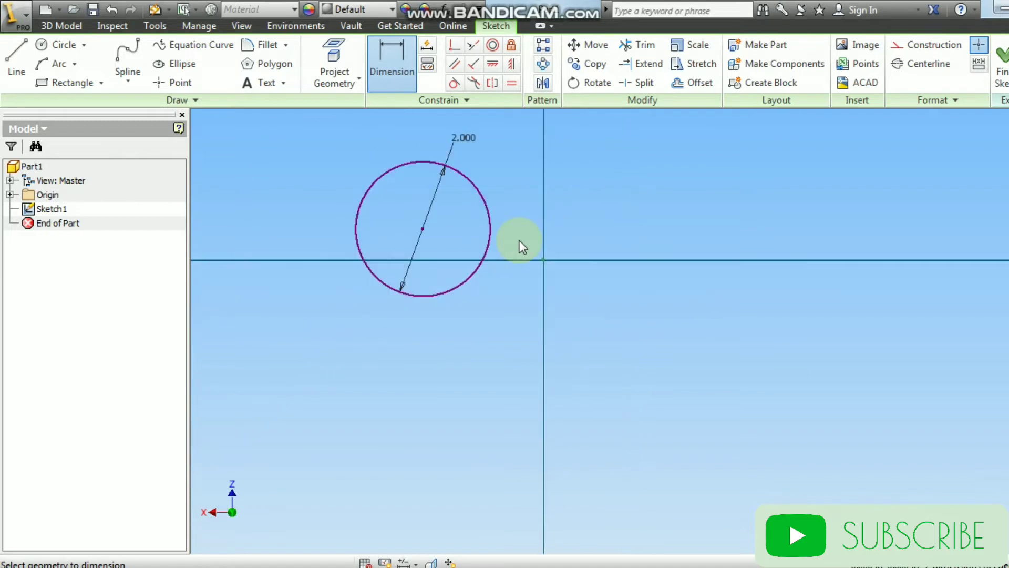
middle_drag(590, 211, 671, 238)
right_click(647, 230)
click(692, 227)
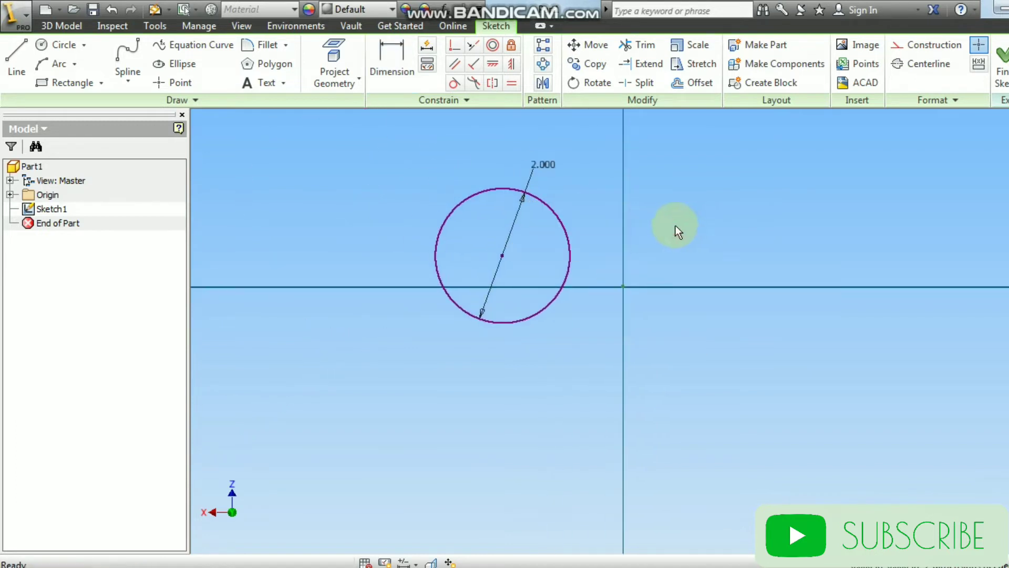
Create a second new part from the Metric Standard (mm).ipt template.
click(45, 10)
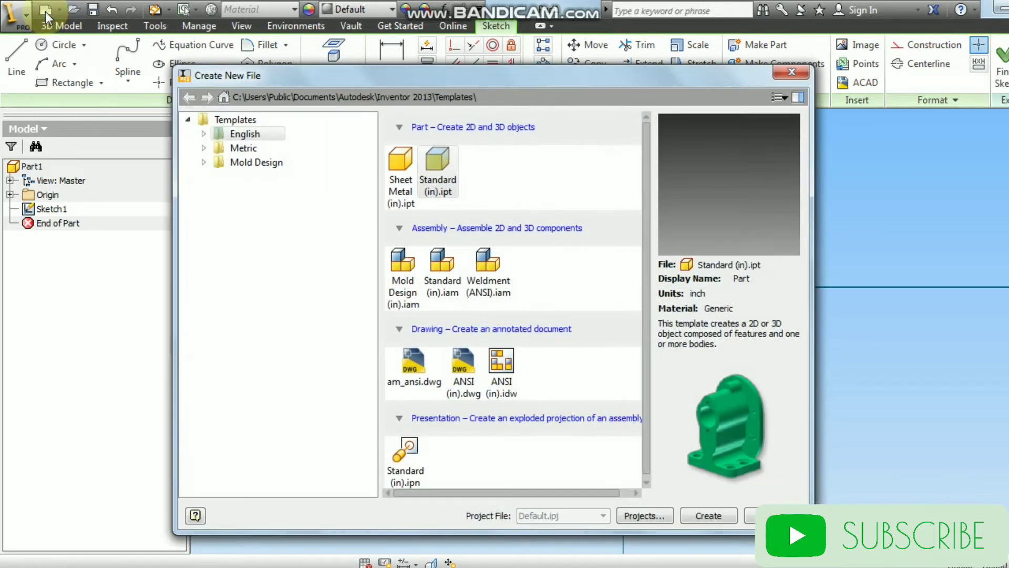
click(250, 149)
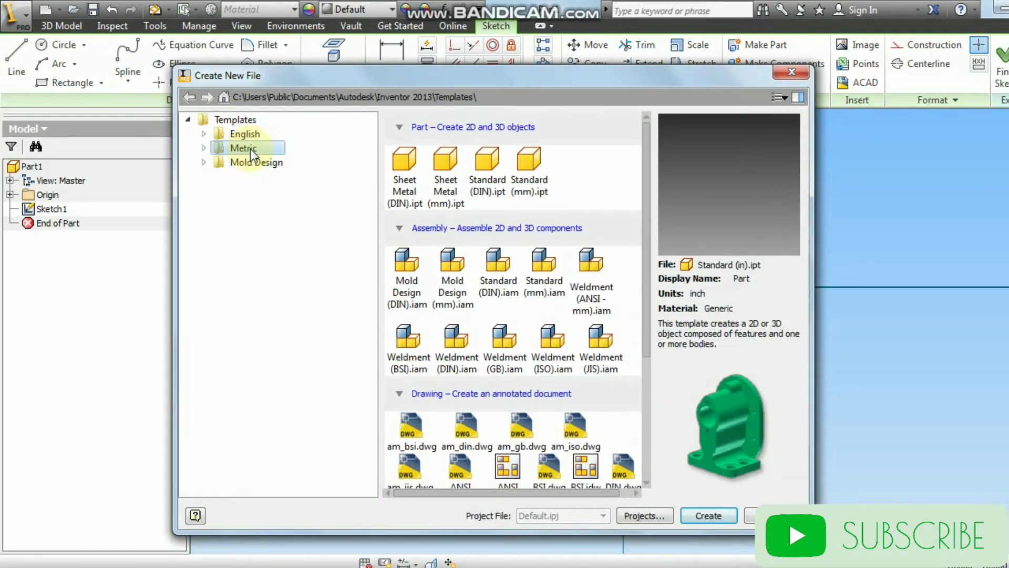
click(529, 160)
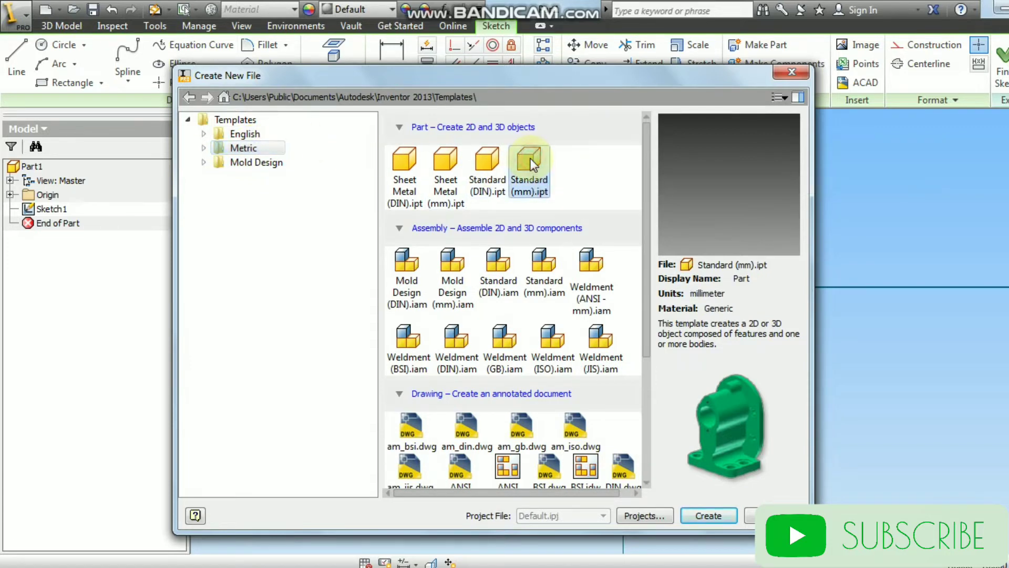
double_click(528, 173)
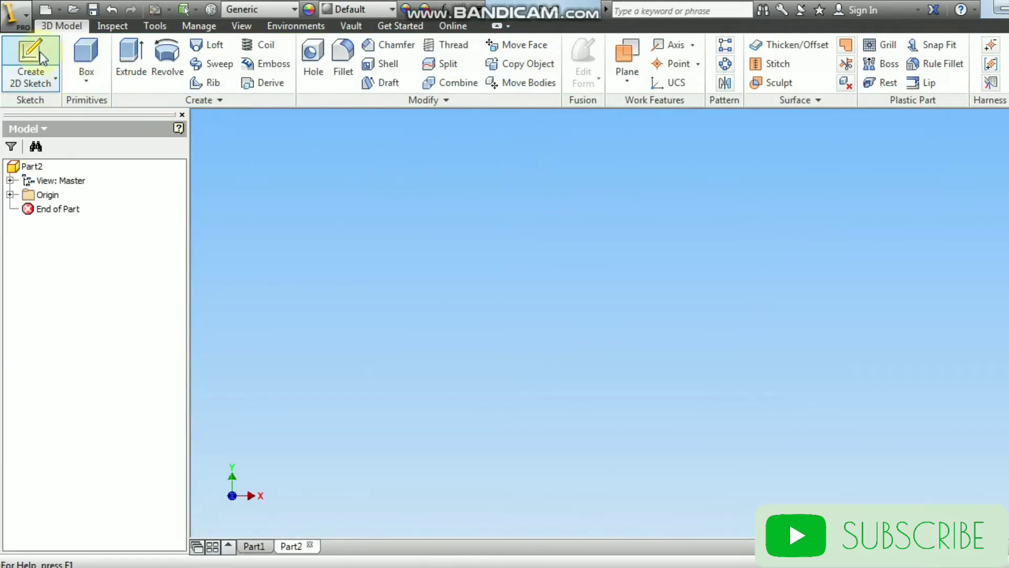
Start a 2D sketch on the horizontal XZ origin plane and draw a circle about 11 mm in diameter beside the origin.
click(42, 55)
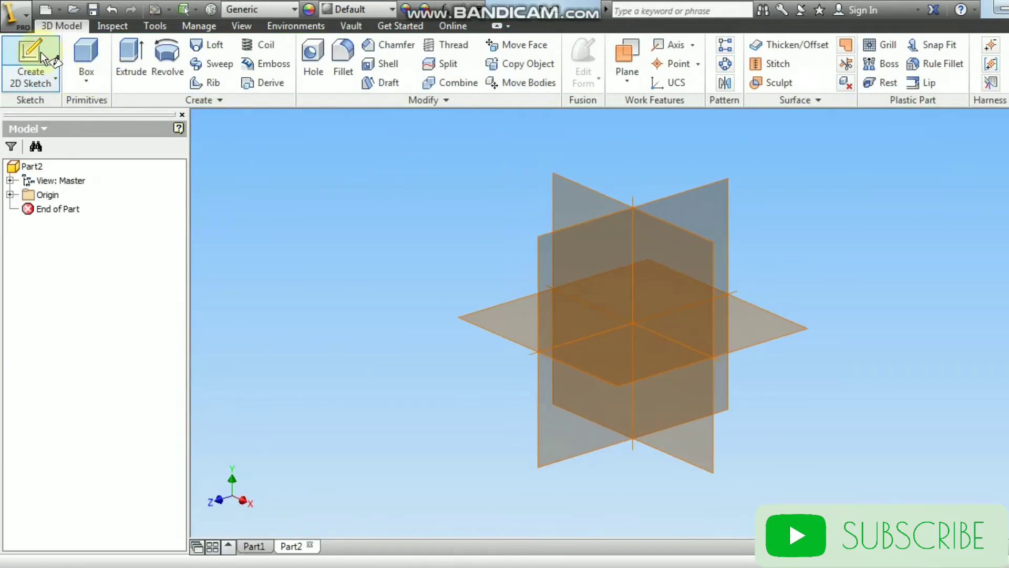
click(513, 305)
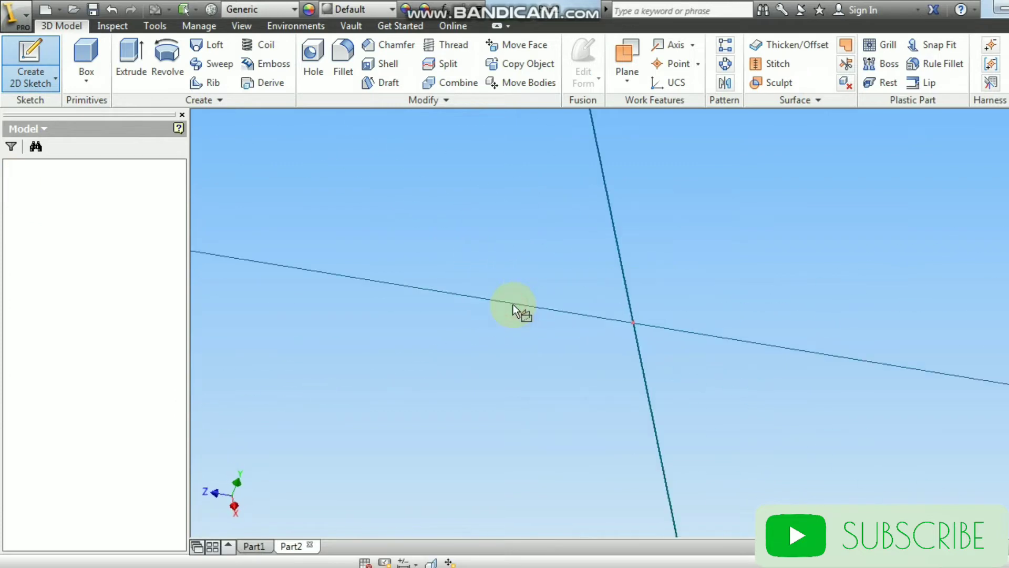
click(451, 291)
click(454, 222)
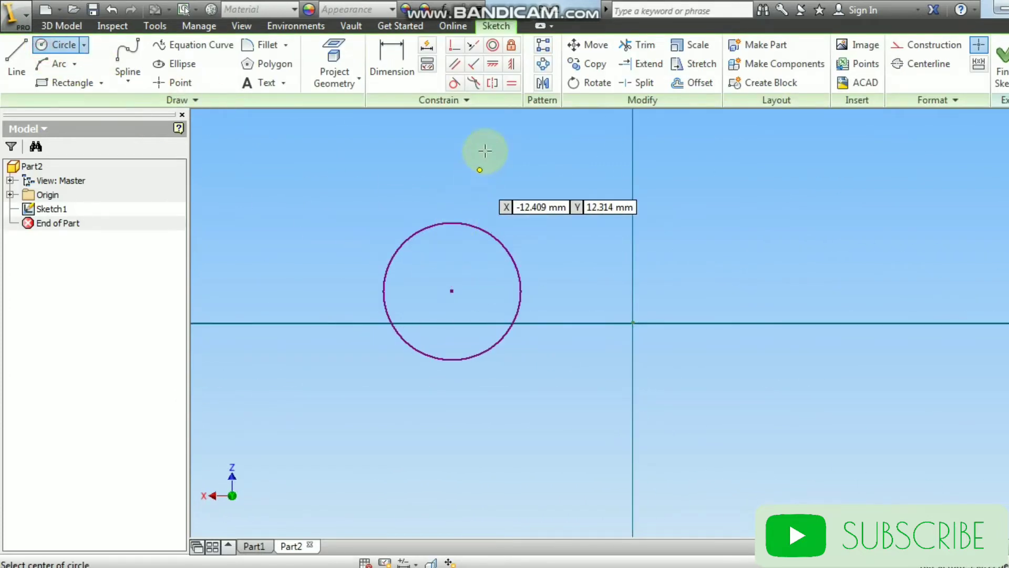
Dimension the circle's diameter and set it to 20 mm.
click(396, 63)
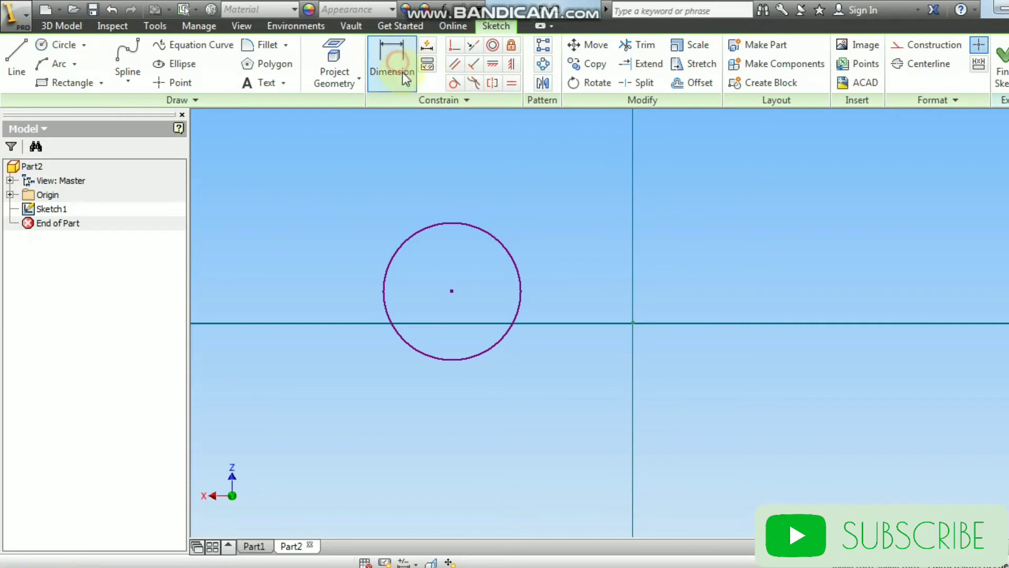
click(484, 230)
click(519, 210)
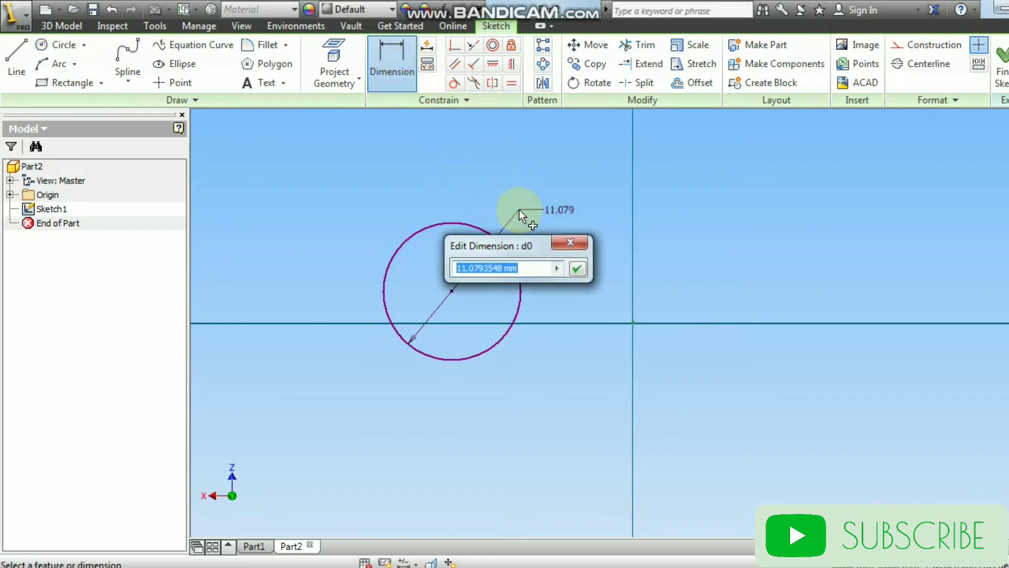
text(20)
key(Return)
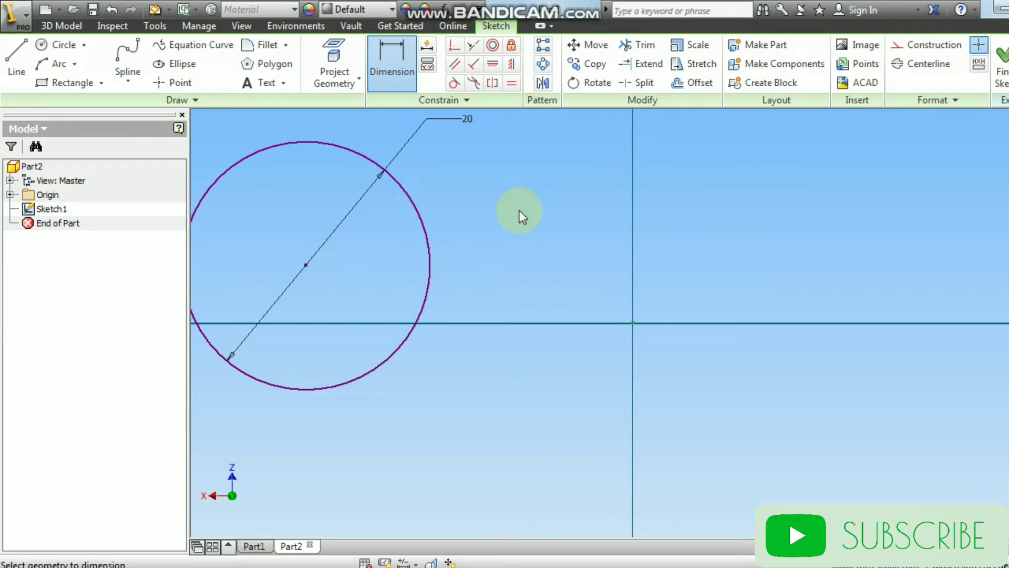
Open the circle's diameter dimension to check its value and units, and close it without entering a new value.
double_click(468, 124)
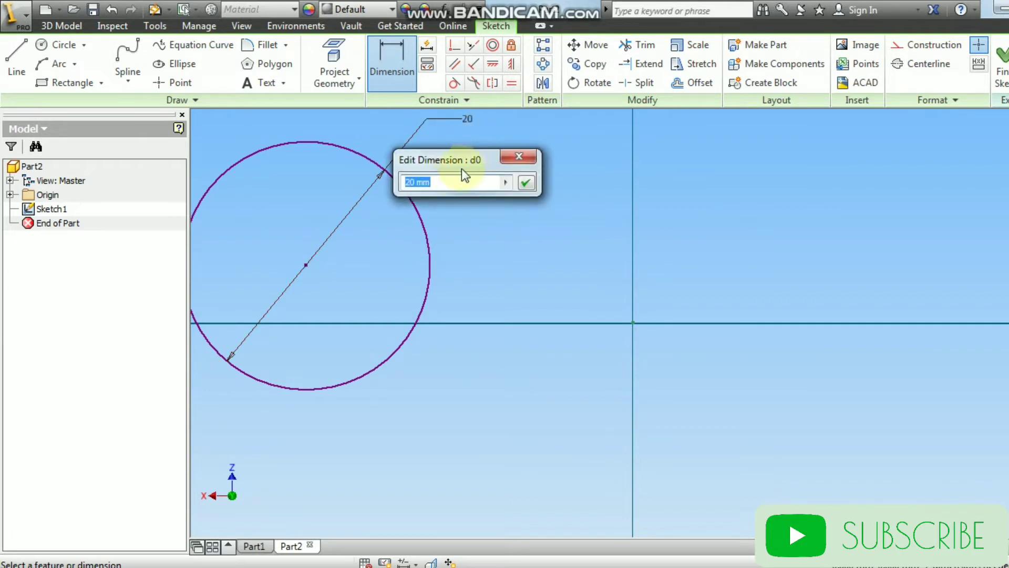
drag(446, 181, 582, 231)
click(657, 229)
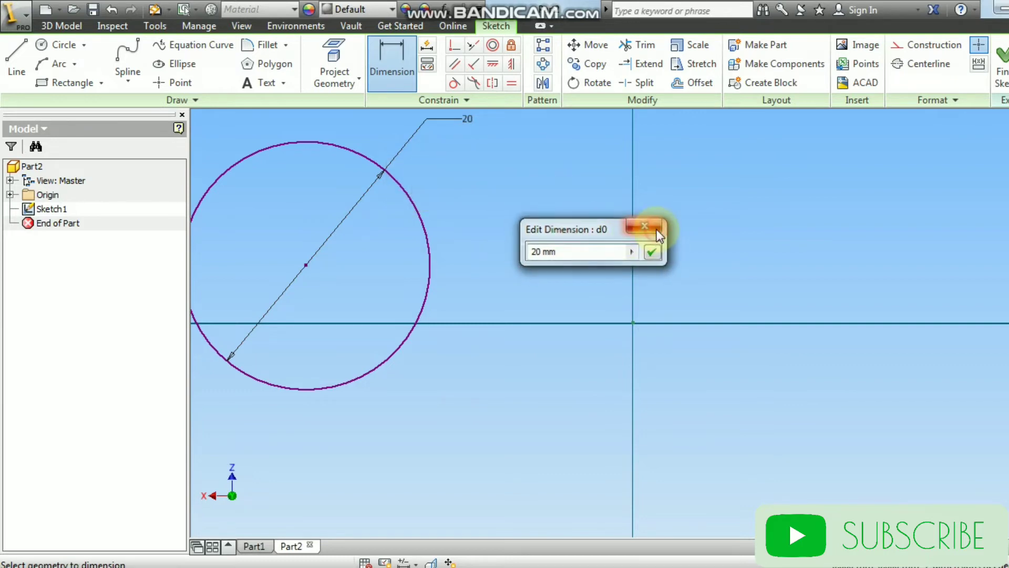
middle_drag(568, 263, 739, 345)
scroll(739, 345, up, 4)
scroll(739, 346, down, 3)
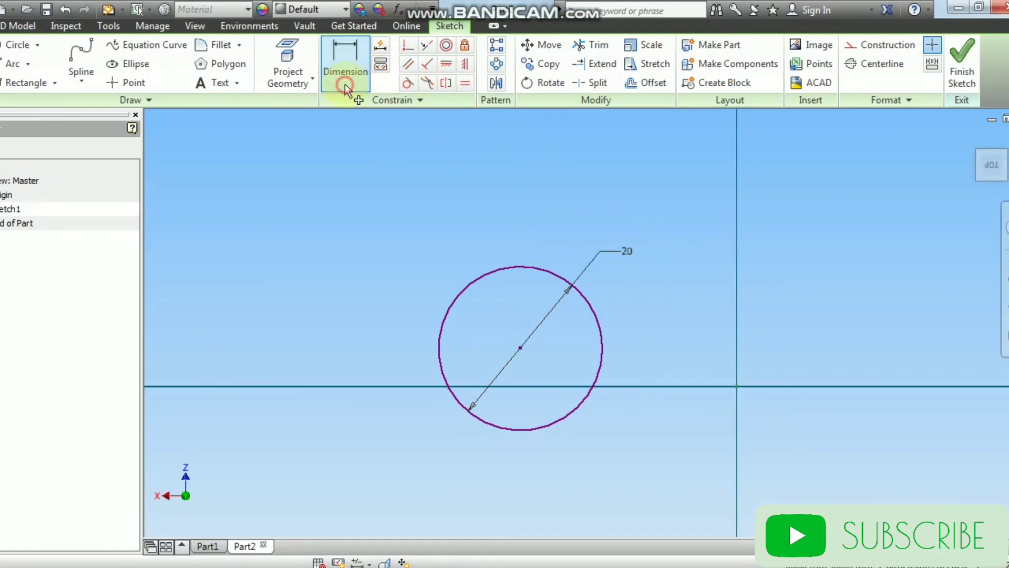
Set the diameter of the circle in the millimetre part to 60 in.
click(623, 253)
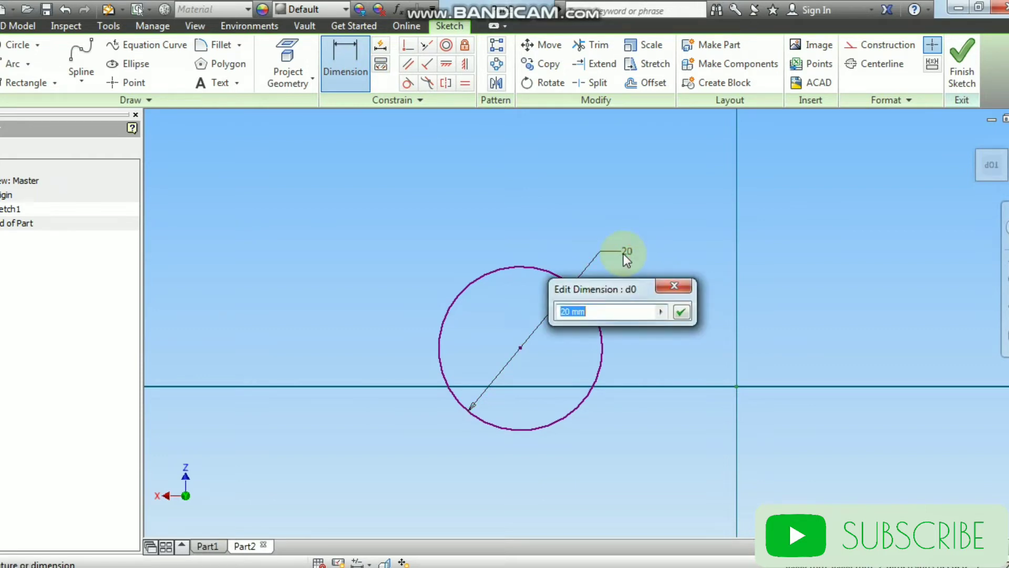
text(60in)
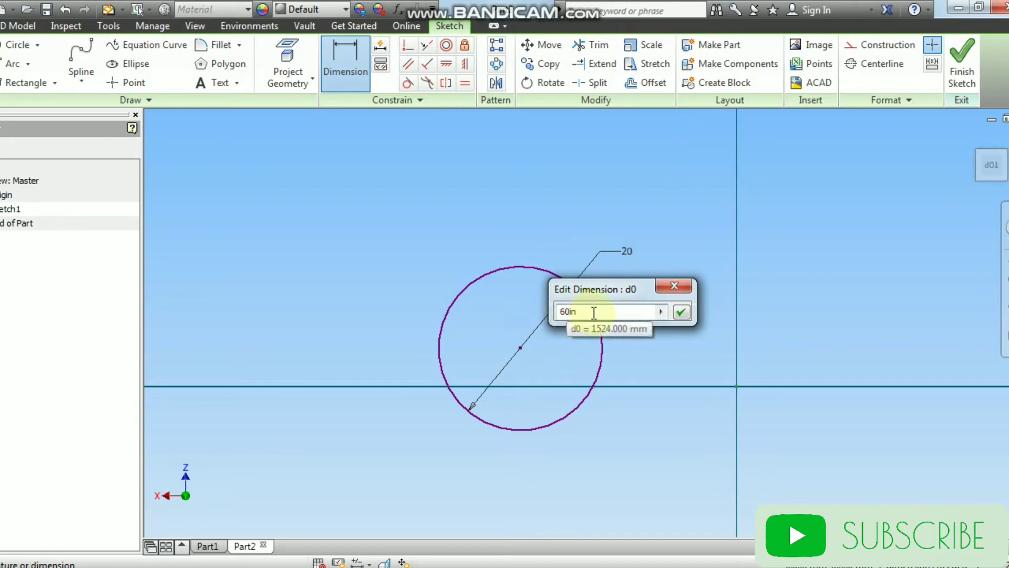
click(686, 313)
Reopen the circle's diameter dimension to check how the inch entry is stored, keep it as is, and end the Dimension command.
scroll(676, 460, up, 11)
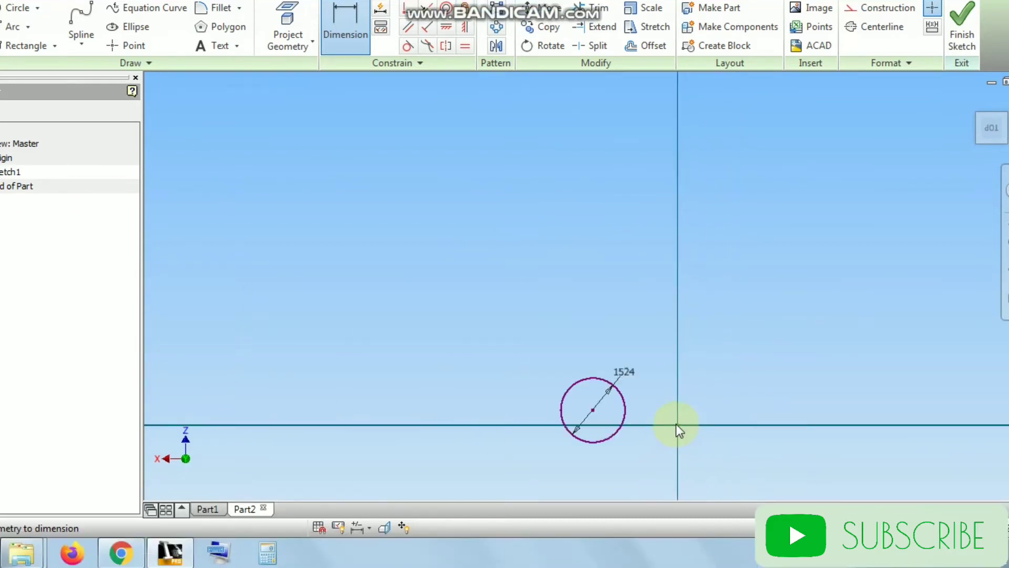
scroll(644, 415, down, 10)
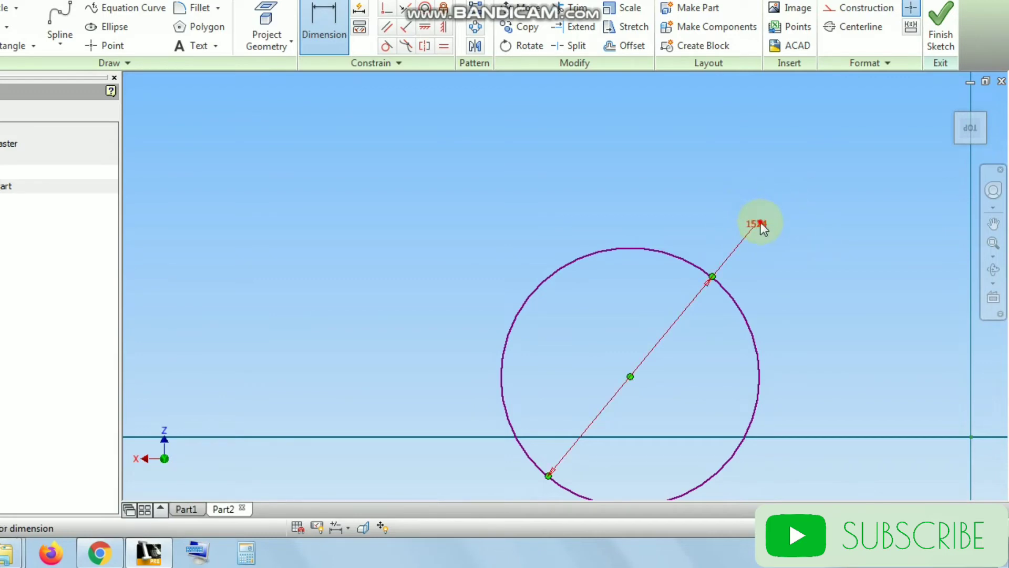
double_click(749, 215)
drag(741, 261, 621, 200)
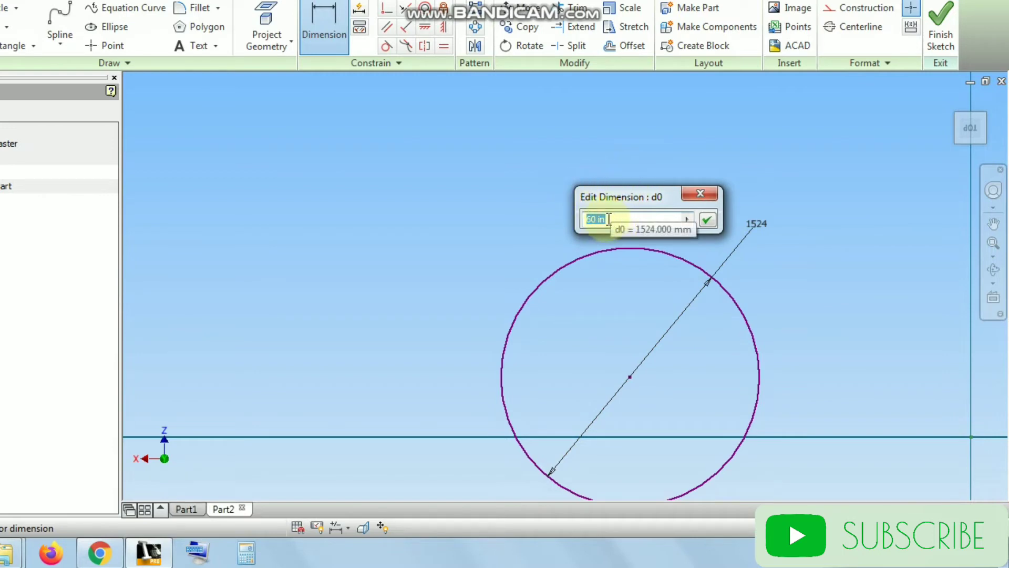
click(707, 220)
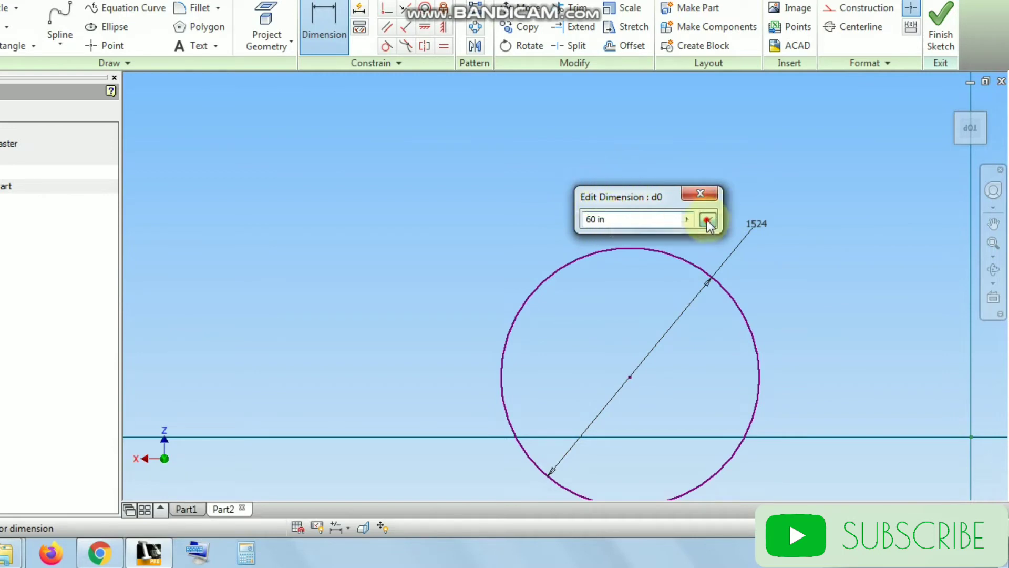
right_click(510, 215)
click(557, 208)
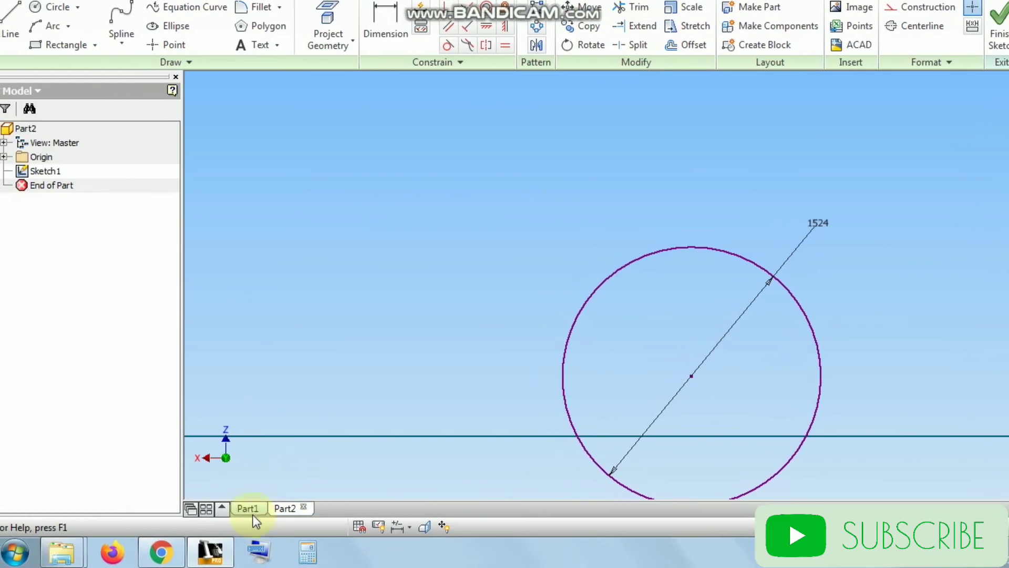
Switch to the inch part, Part1, and set its circle's diameter to 30 mm with the unit in lowercase.
click(194, 508)
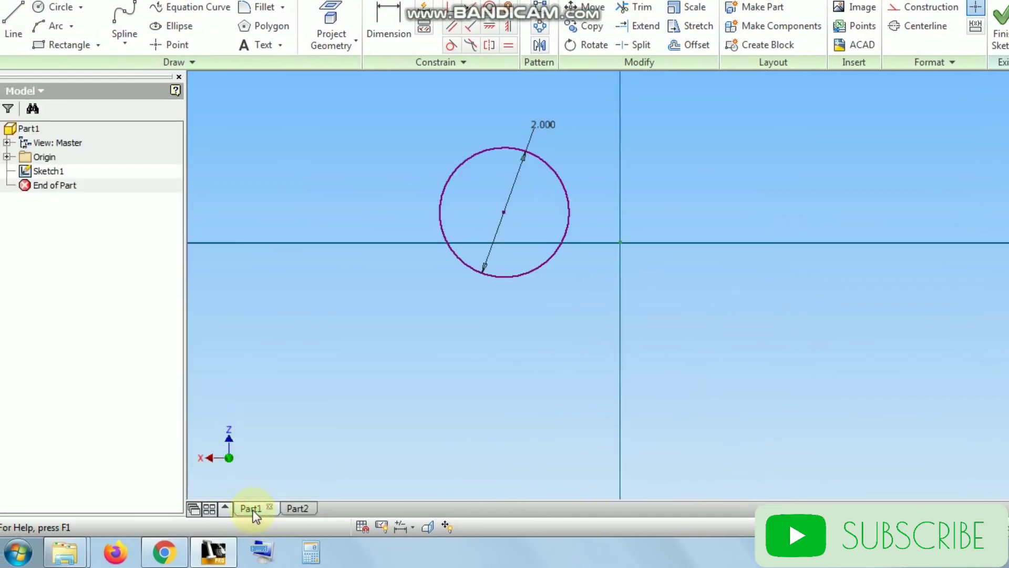
middle_drag(434, 149, 440, 222)
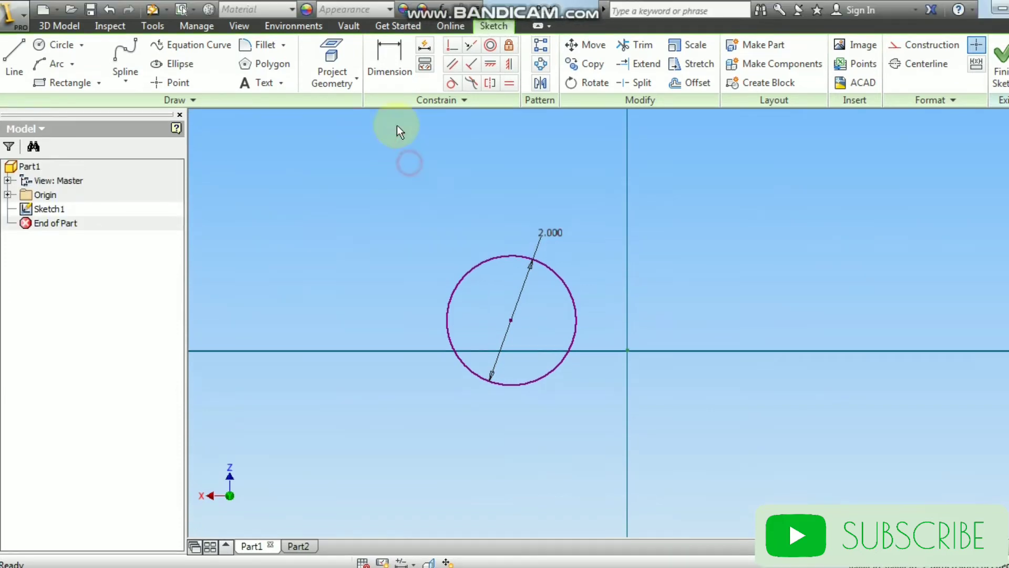
click(393, 75)
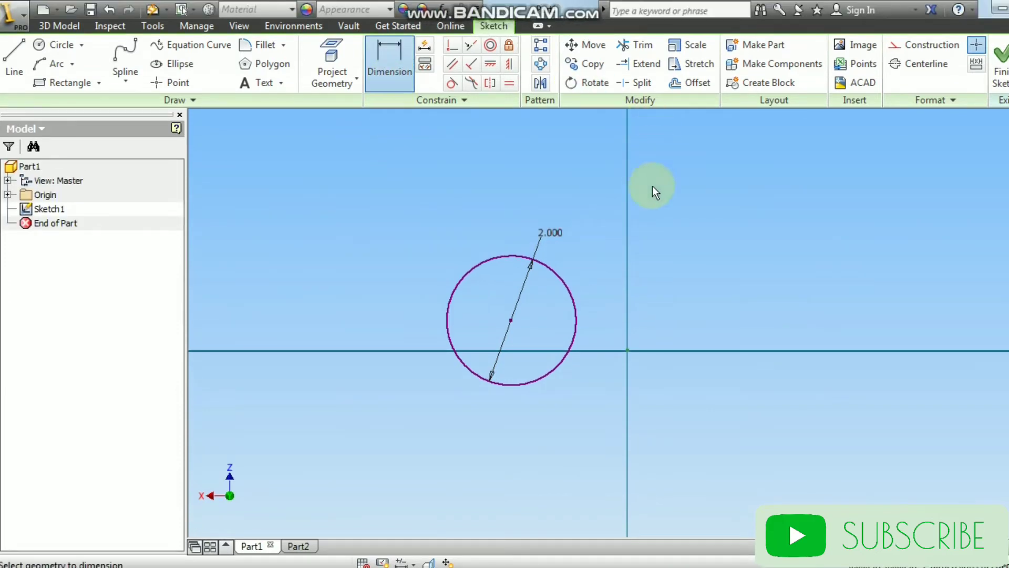
click(548, 235)
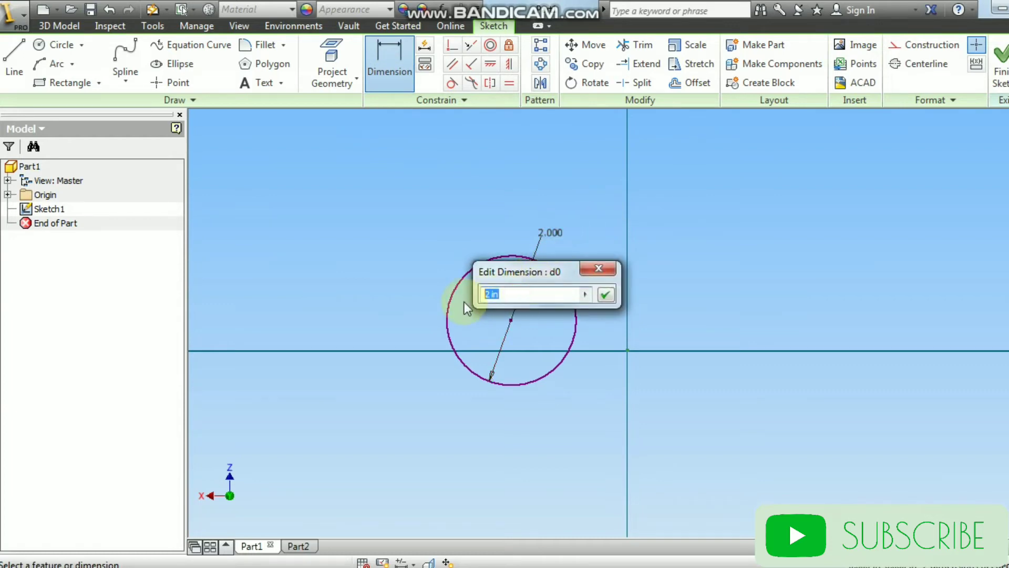
text(30mm)
key(BackSpace)
key(BackSpace)
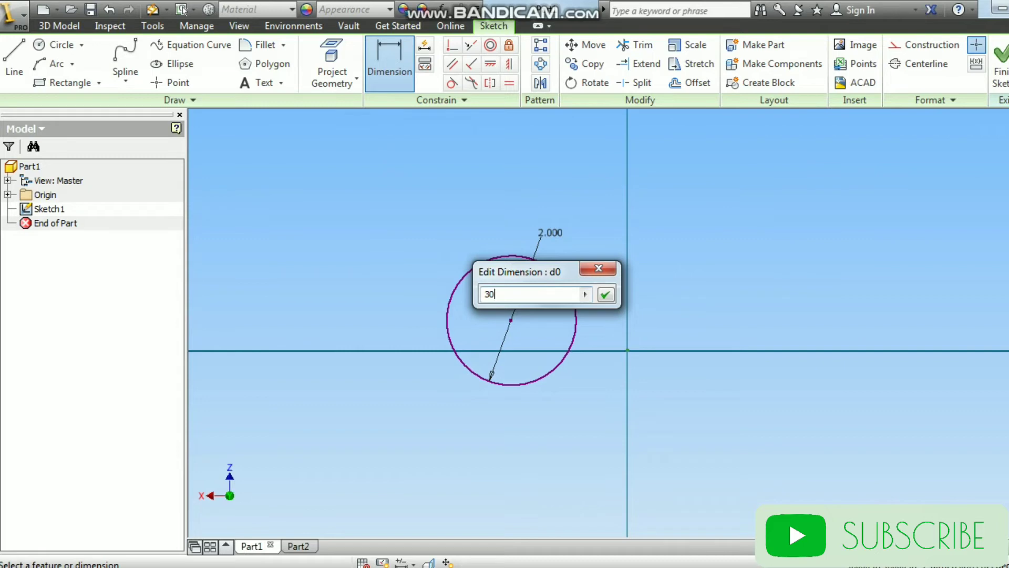
text(MM)
click(508, 295)
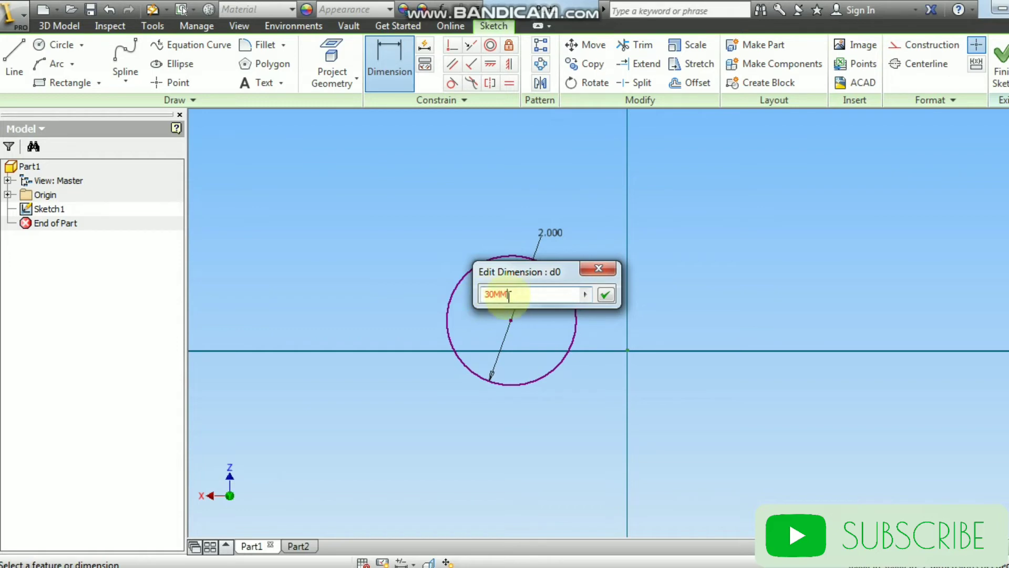
drag(508, 294, 497, 296)
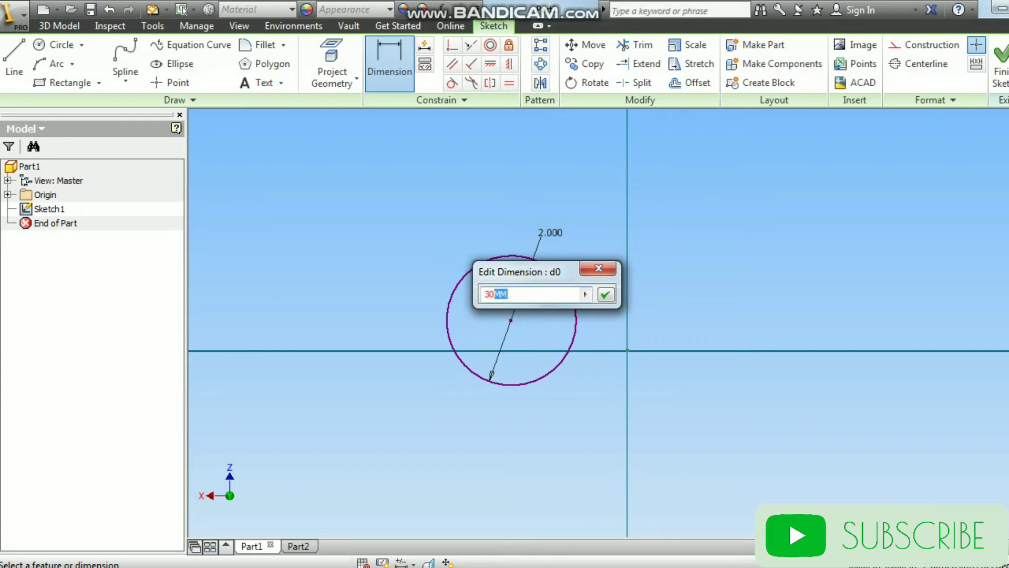
text(mm)
click(605, 295)
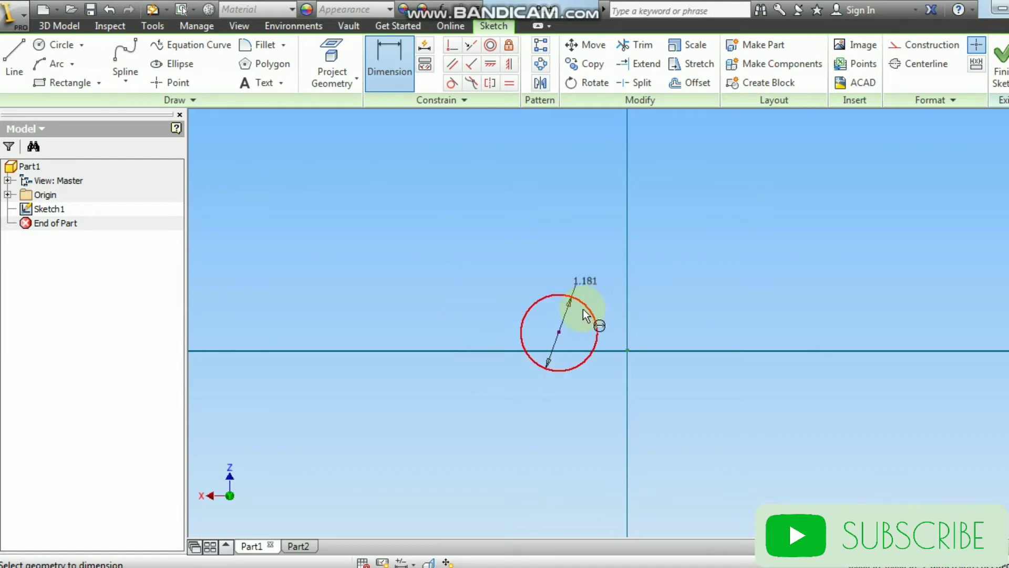
scroll(580, 311, up, 3)
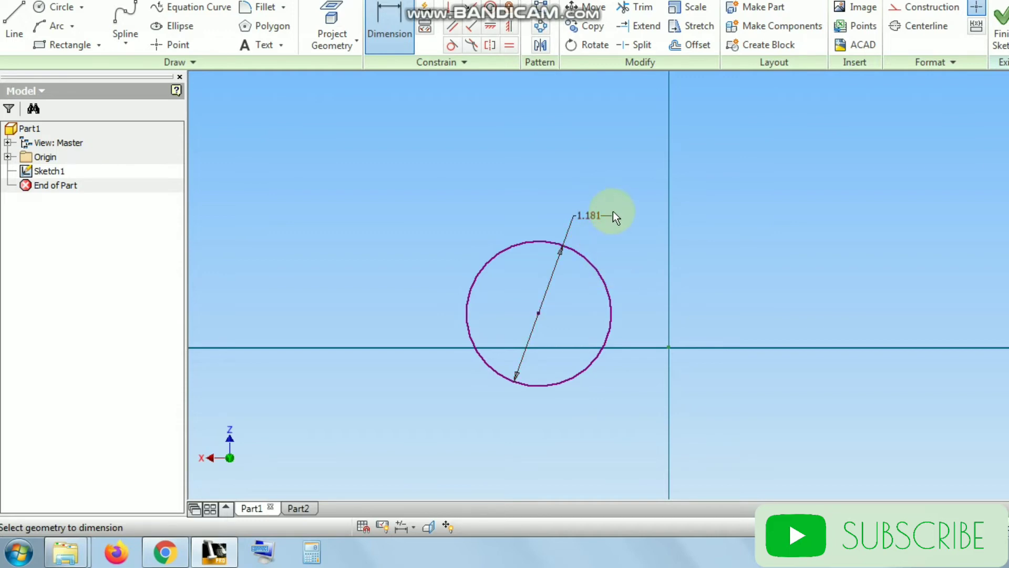
scroll(613, 210, down, 3)
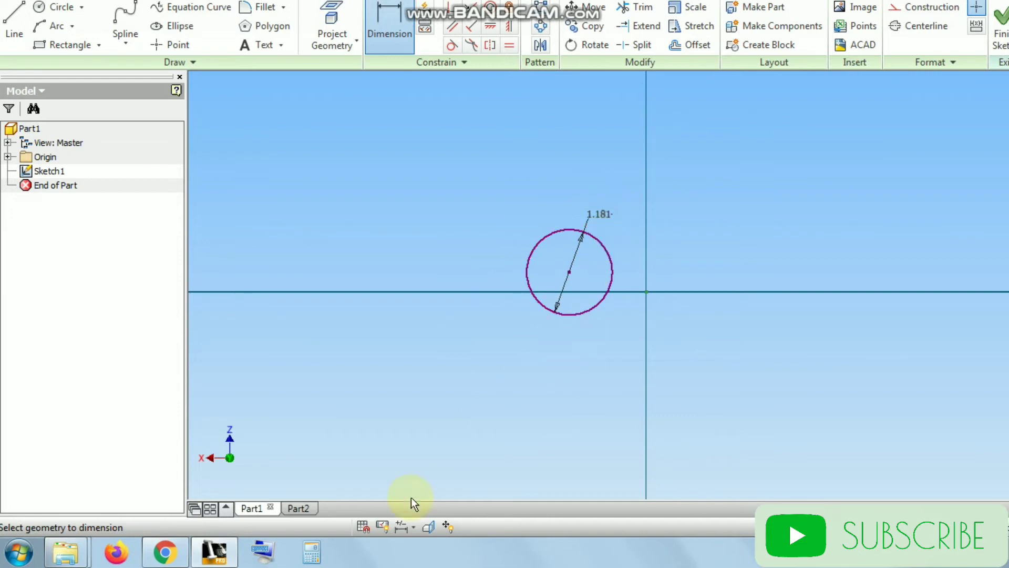
right_click(360, 372)
click(408, 373)
Switch back to the millimetre part, Part2, and set its circle's diameter to 1 m.
click(298, 508)
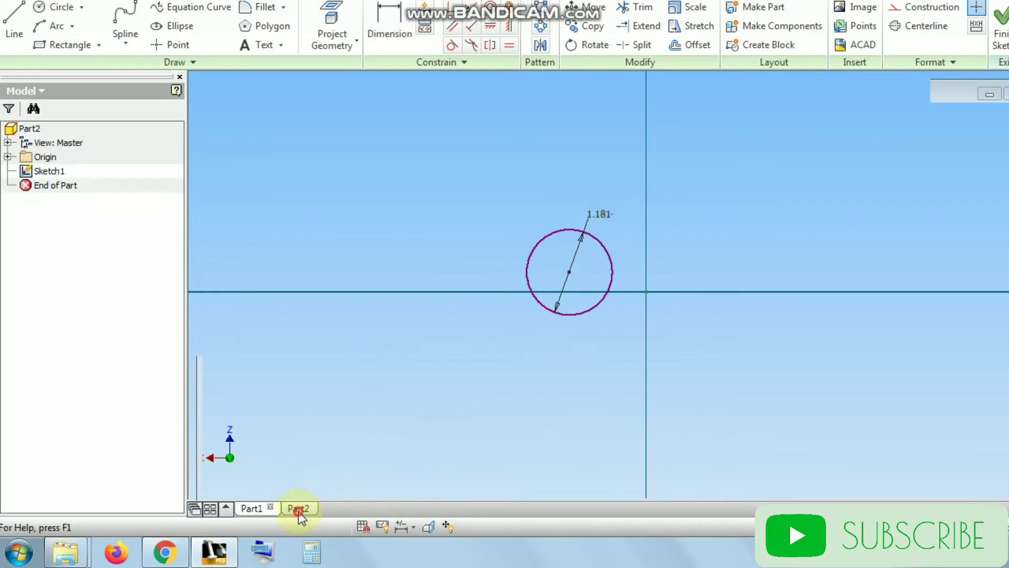
click(390, 21)
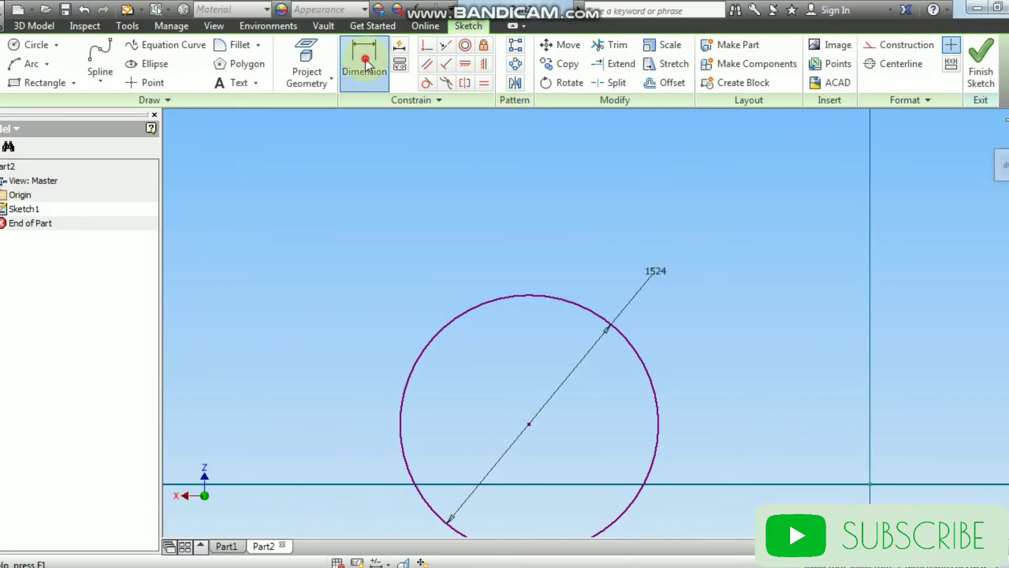
double_click(663, 275)
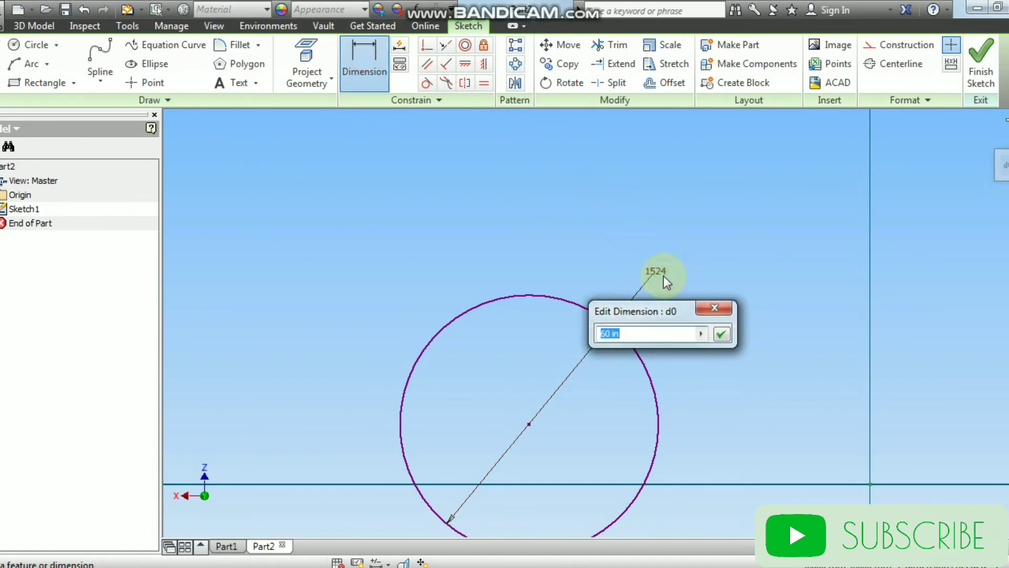
drag(643, 333, 541, 348)
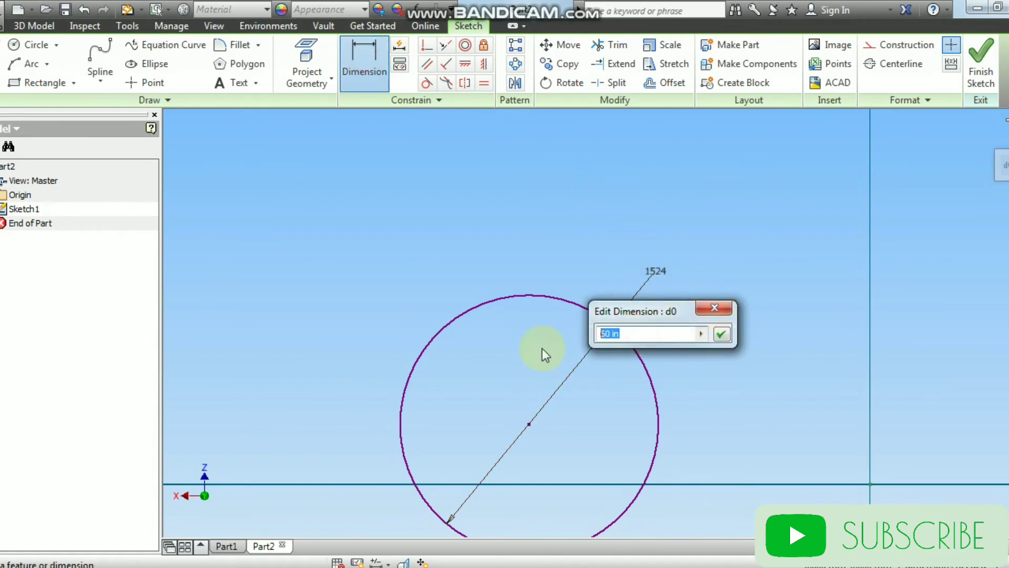
text(1m)
key(Return)
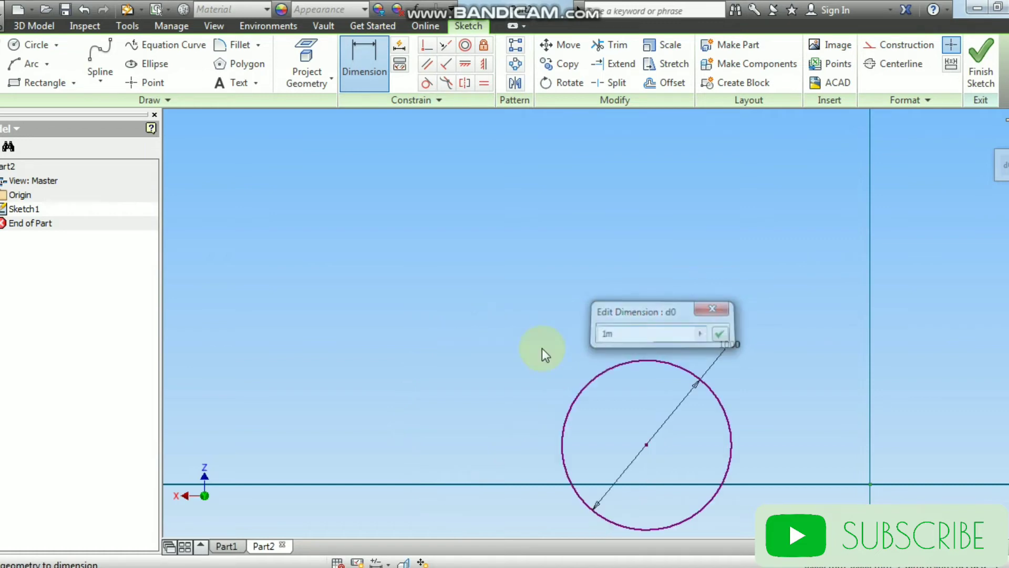
Set the diameter of the circle in Part2 to 1 dm.
scroll(531, 355, down, 3)
scroll(560, 376, up, 2)
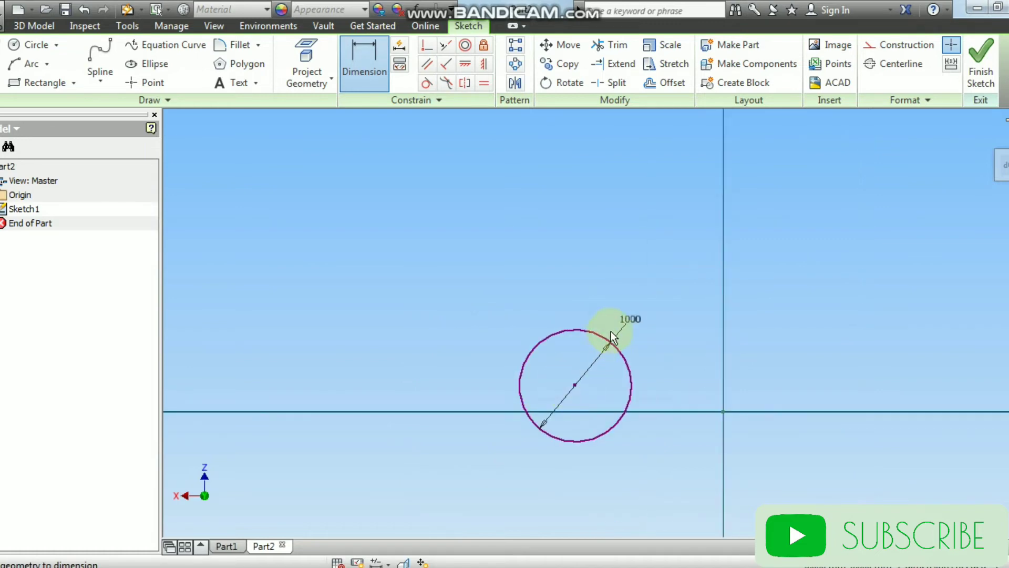
double_click(632, 323)
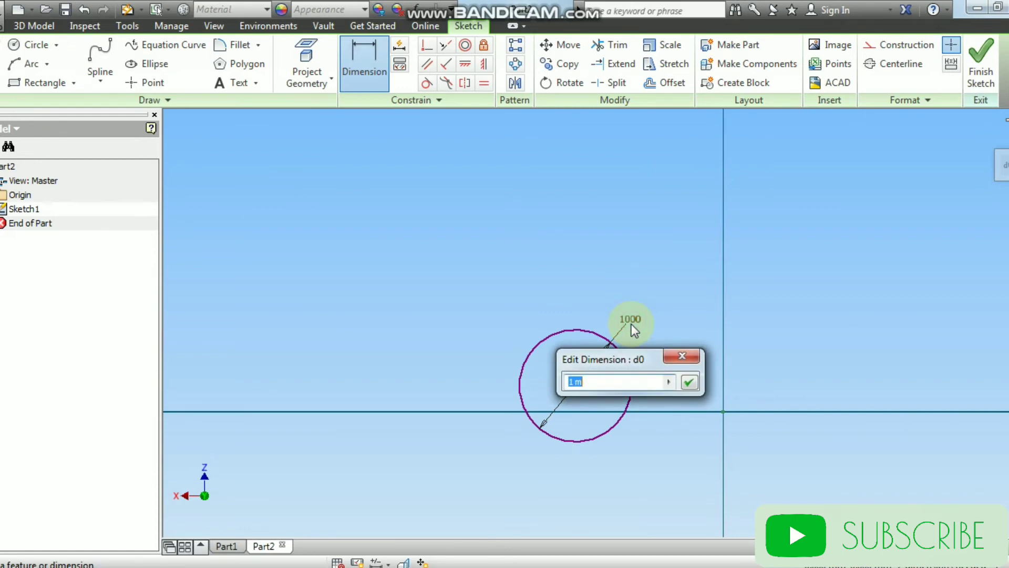
text(1dm)
key(Return)
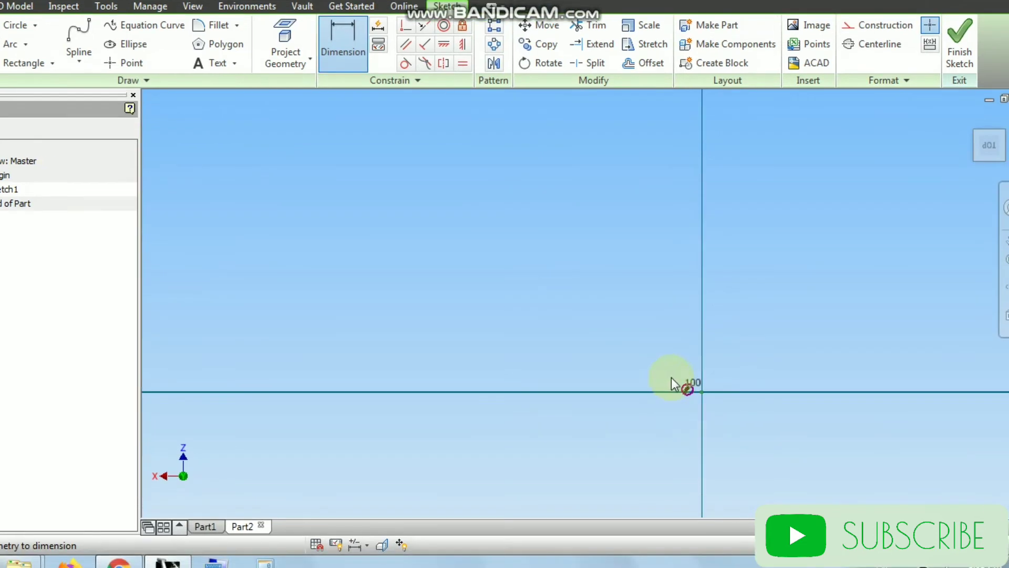
scroll(682, 386, down, 6)
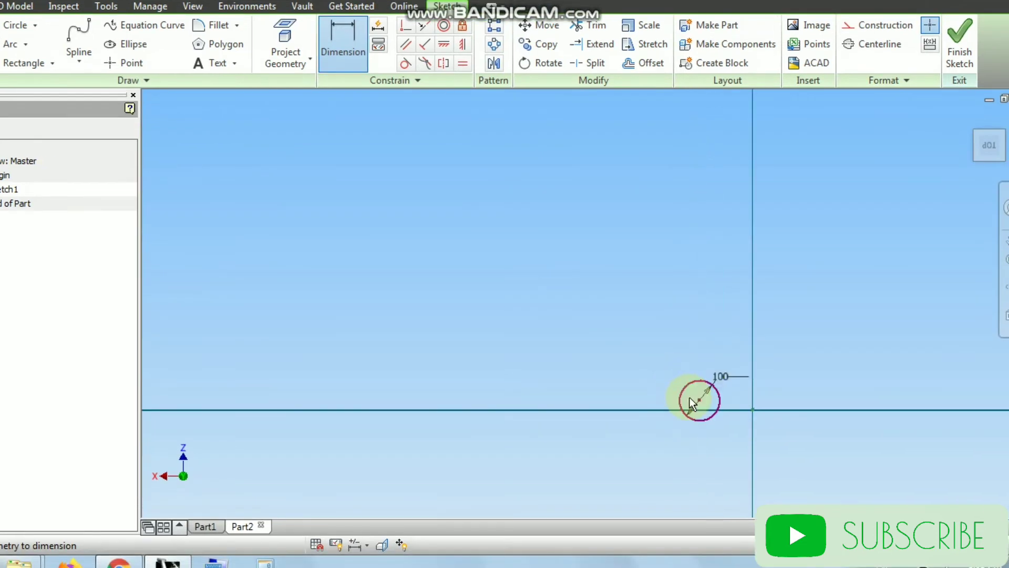
middle_drag(690, 397, 549, 352)
scroll(549, 351, down, 3)
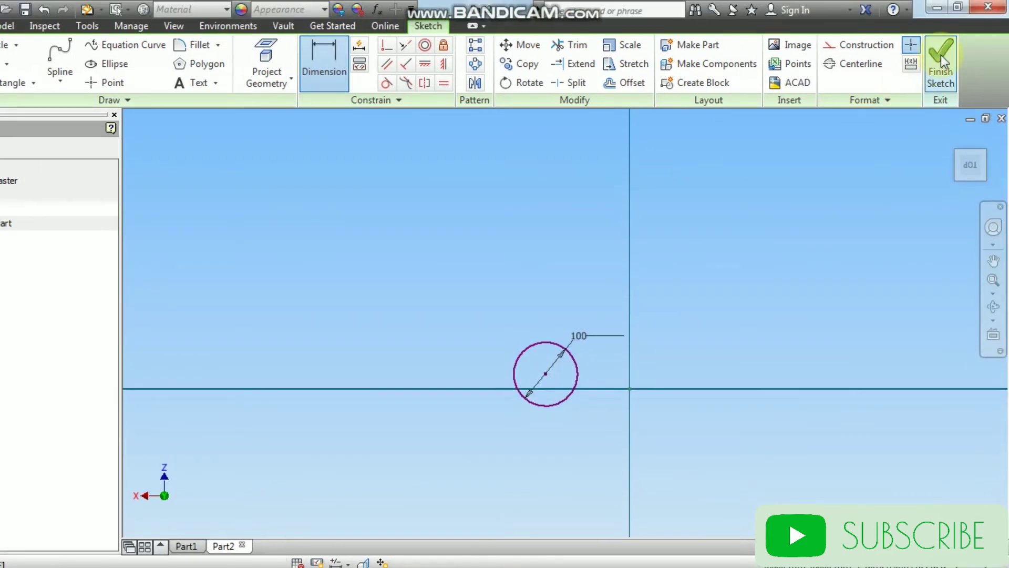
Open the new-file templates and check the units of the English assembly template Standard (in).iam.
click(46, 12)
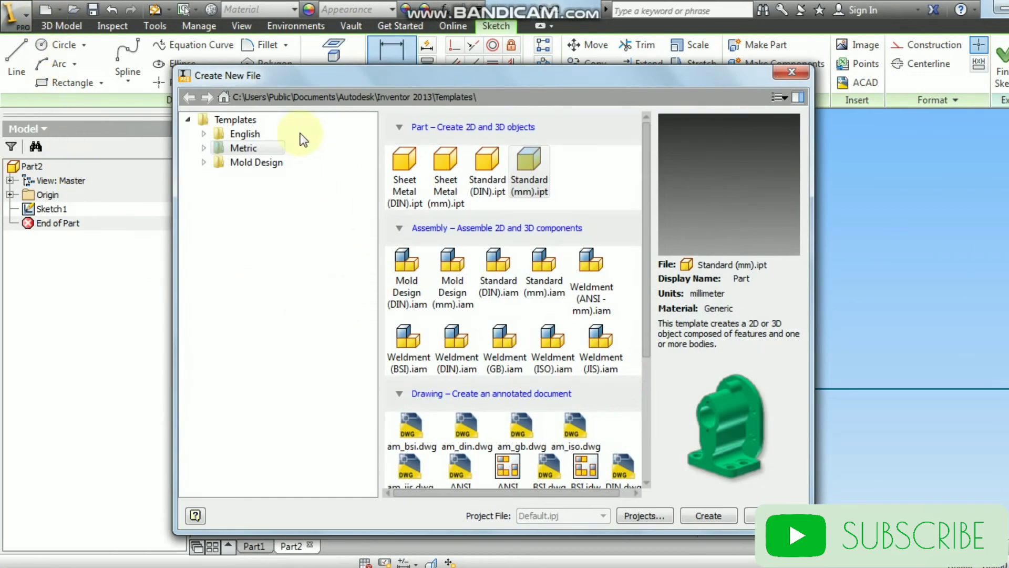
click(263, 137)
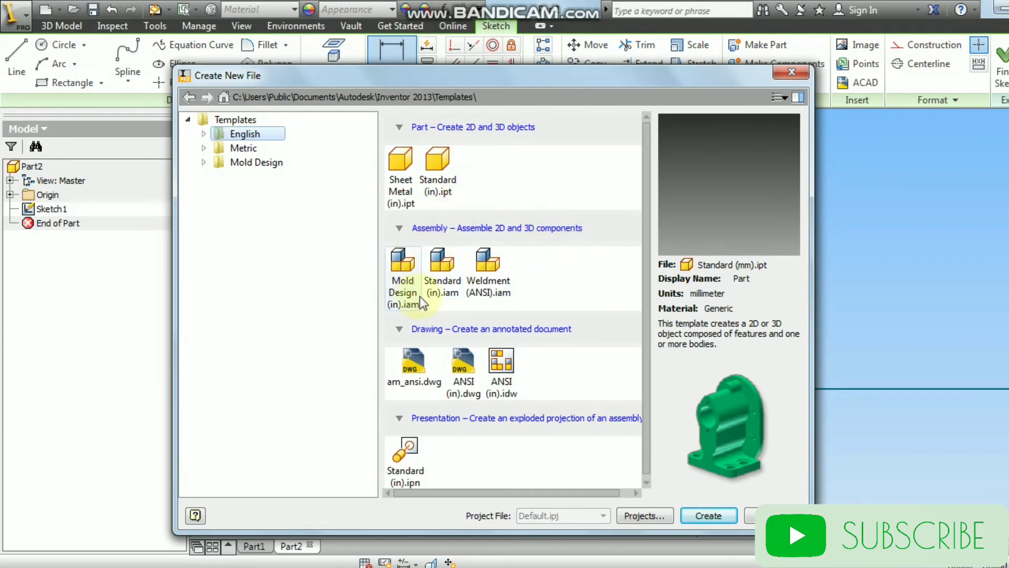
click(452, 269)
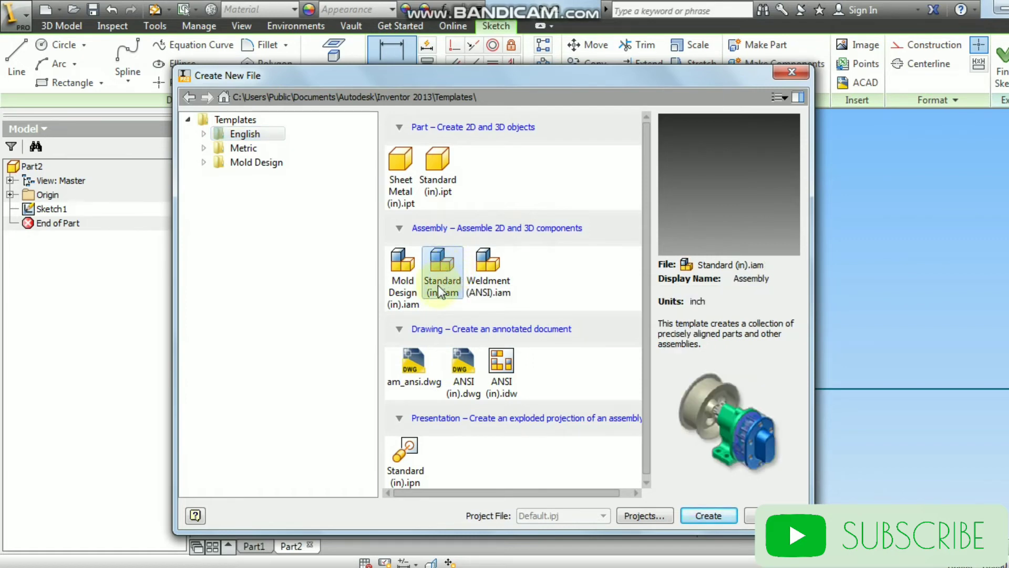
Check the units of the Metric assembly template Standard (mm).iam and look over the neighbouring metric templates.
click(241, 149)
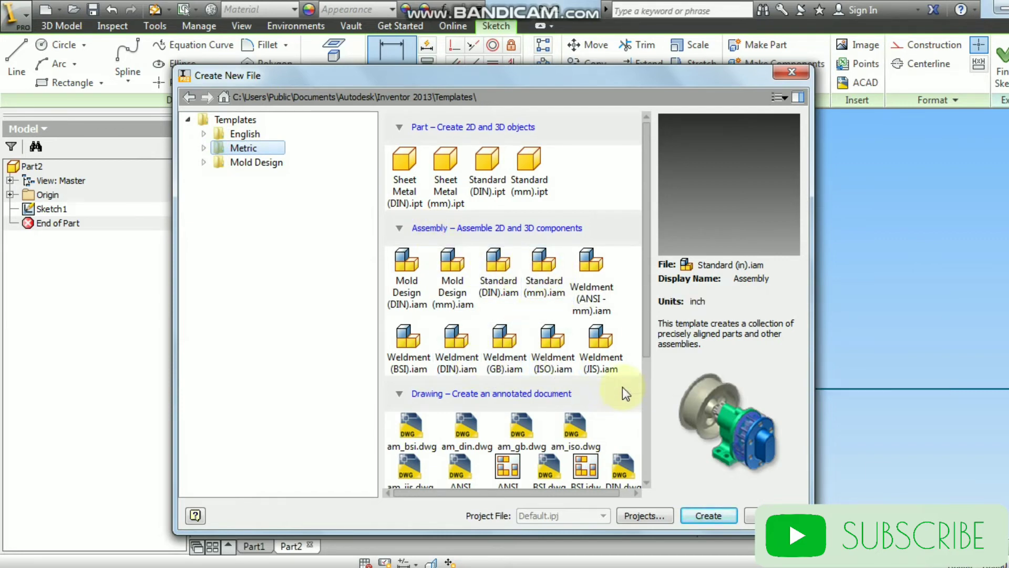
click(550, 294)
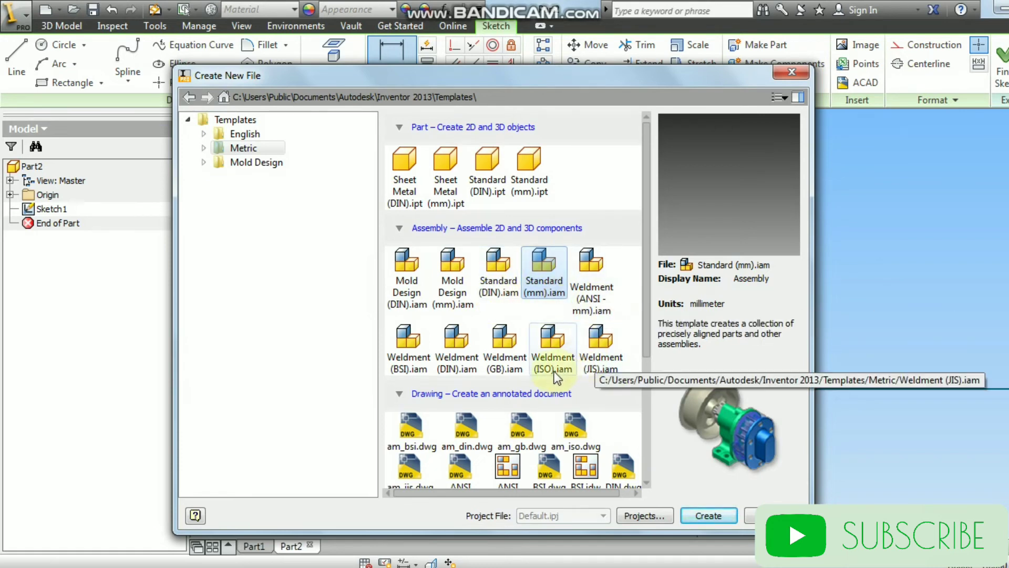
scroll(594, 355, down, 1)
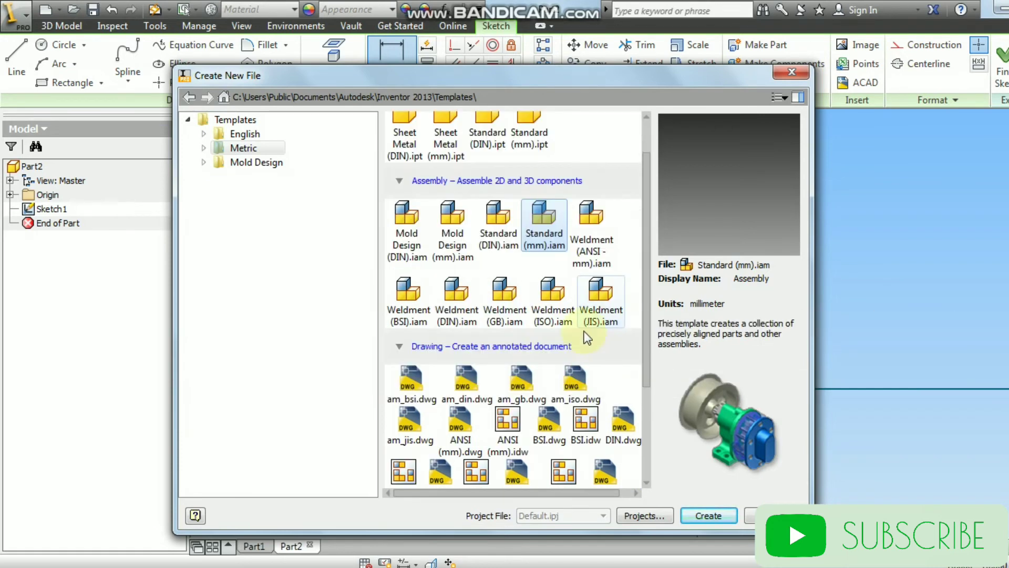
scroll(578, 337, up, 1)
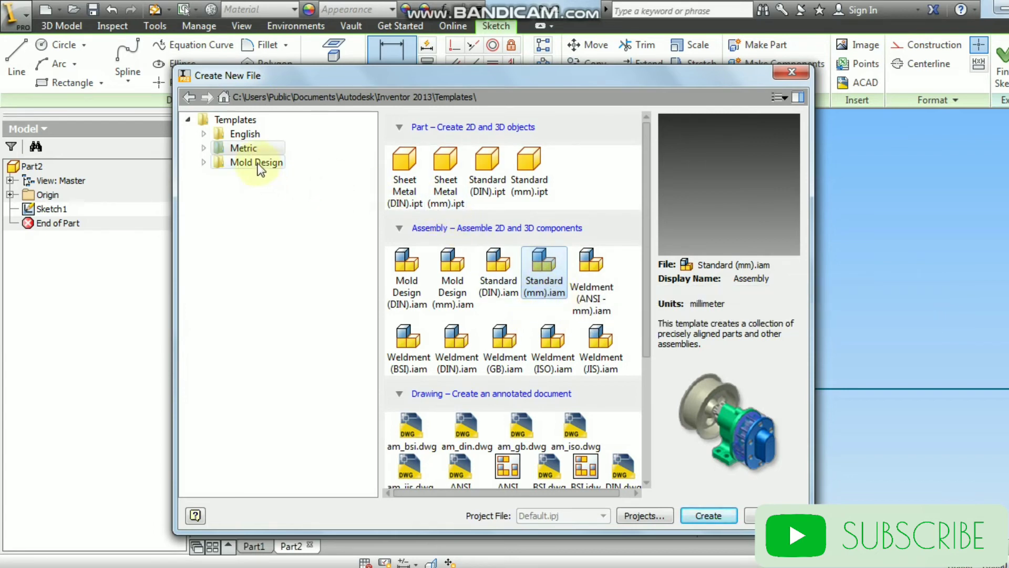
Compare the English and Metric template sets, and inspect the metric drawing templates ISO.idw and ISO.dwg.
click(250, 133)
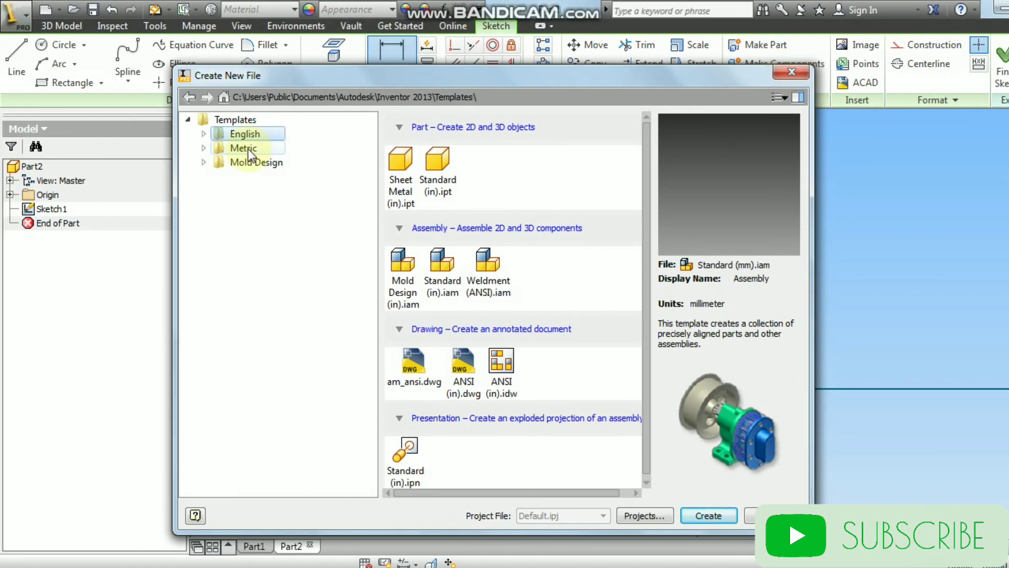
click(248, 150)
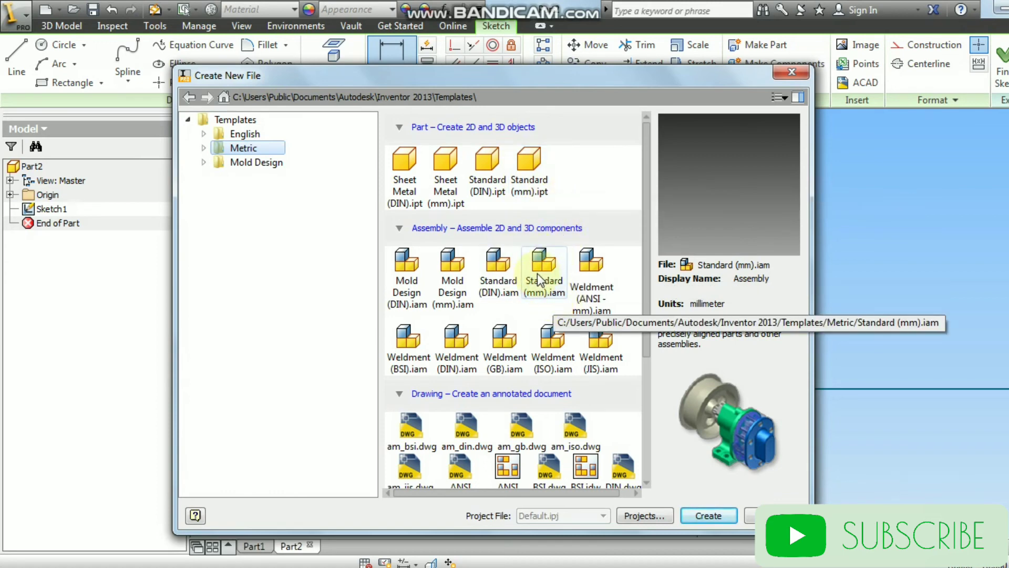
scroll(537, 273, down, 2)
scroll(537, 274, down, 4)
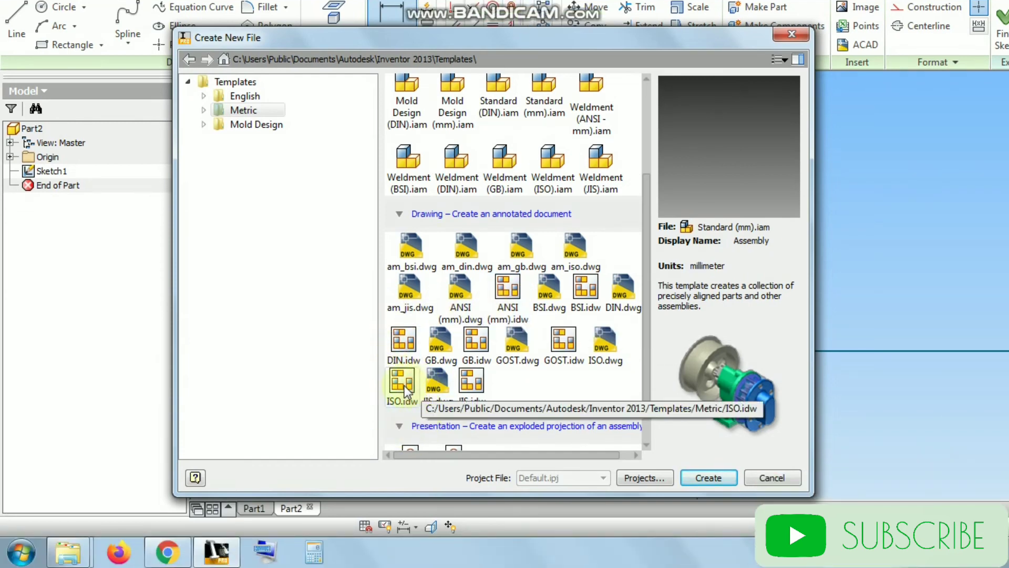
click(405, 416)
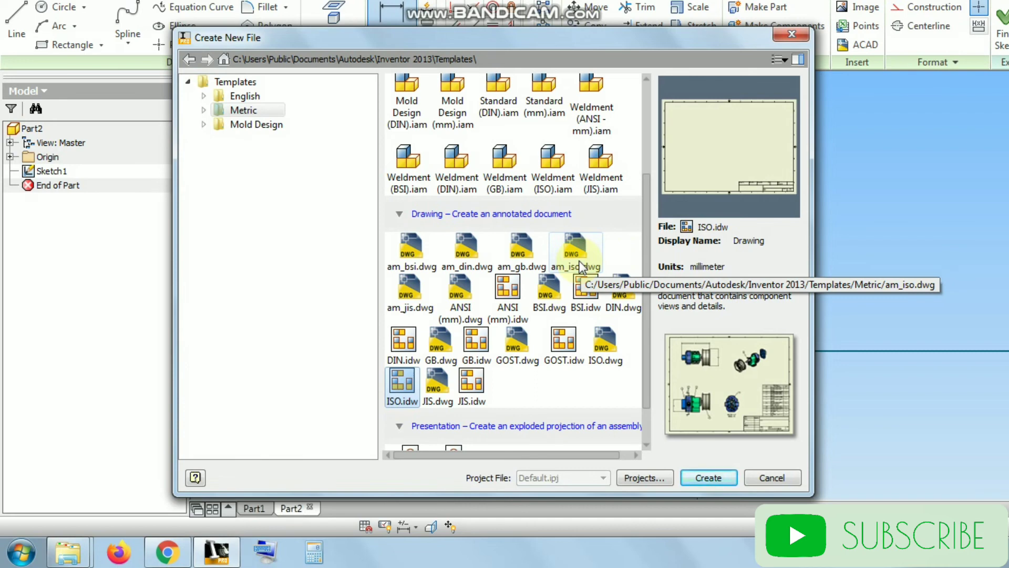
click(607, 354)
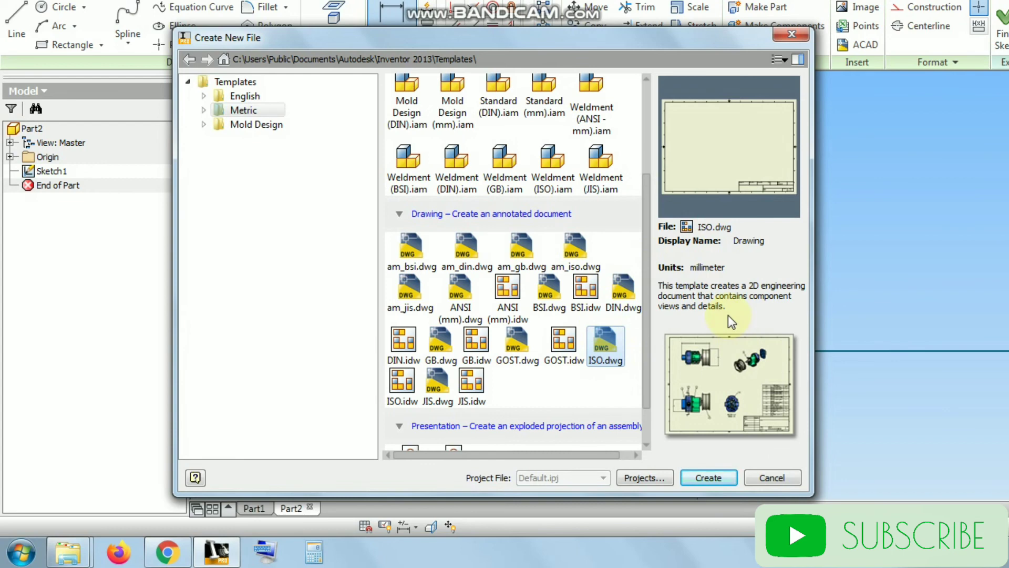
scroll(607, 385, down, 1)
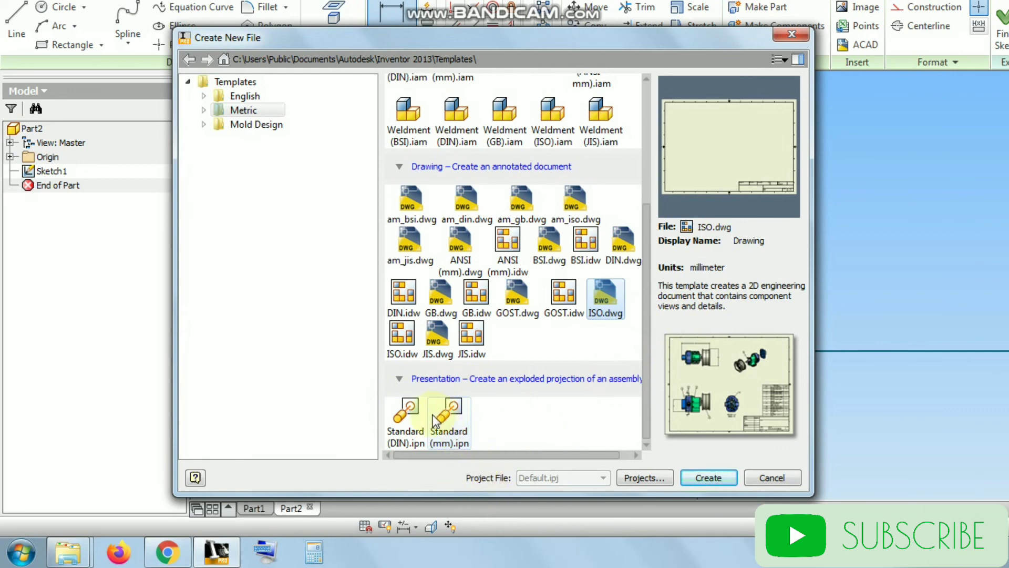
Select the metric Standard (mm).iam assembly template again and review the metric part, assembly and drawing templates around it.
scroll(556, 305, up, 3)
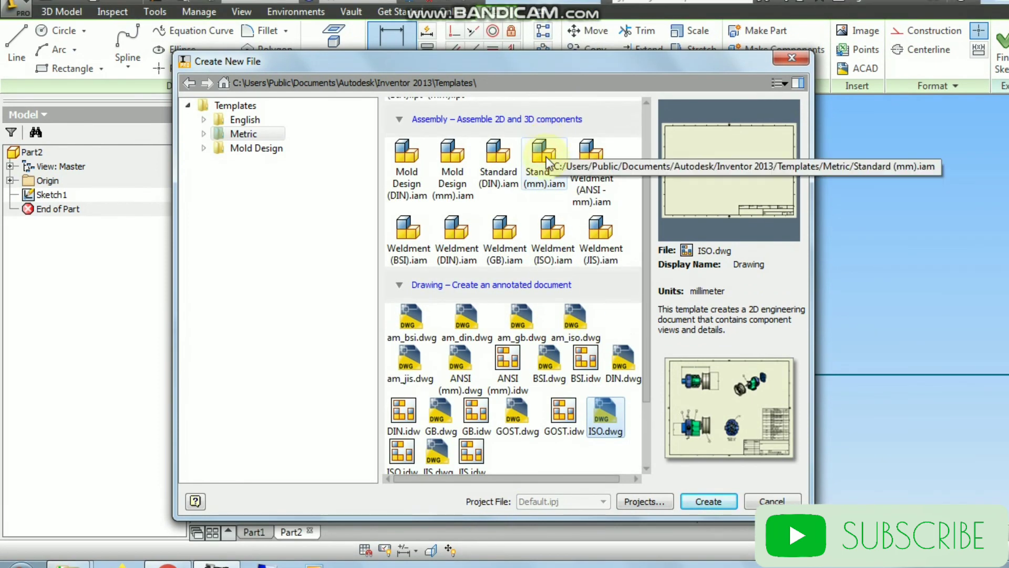
click(542, 176)
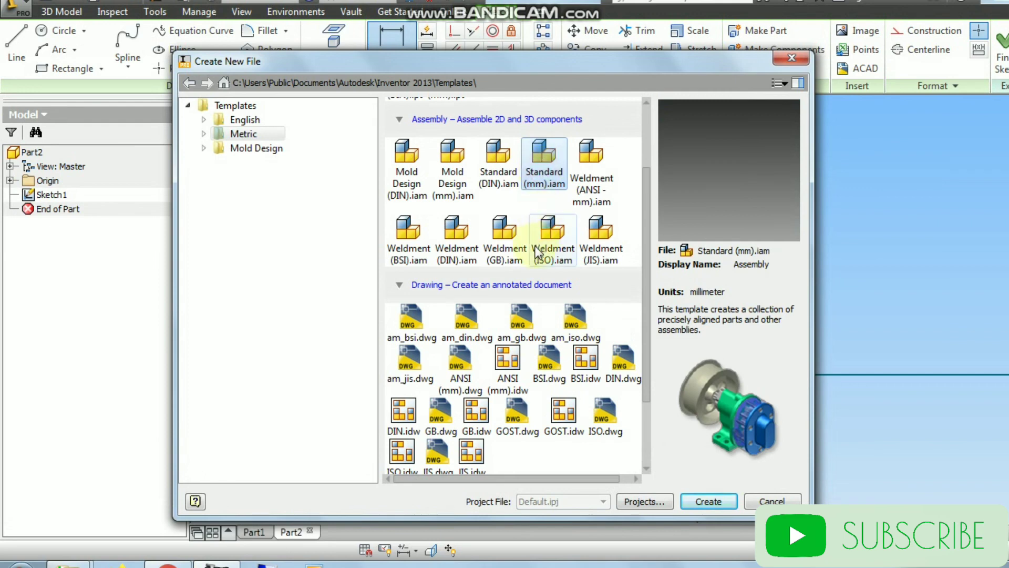
scroll(546, 242, up, 3)
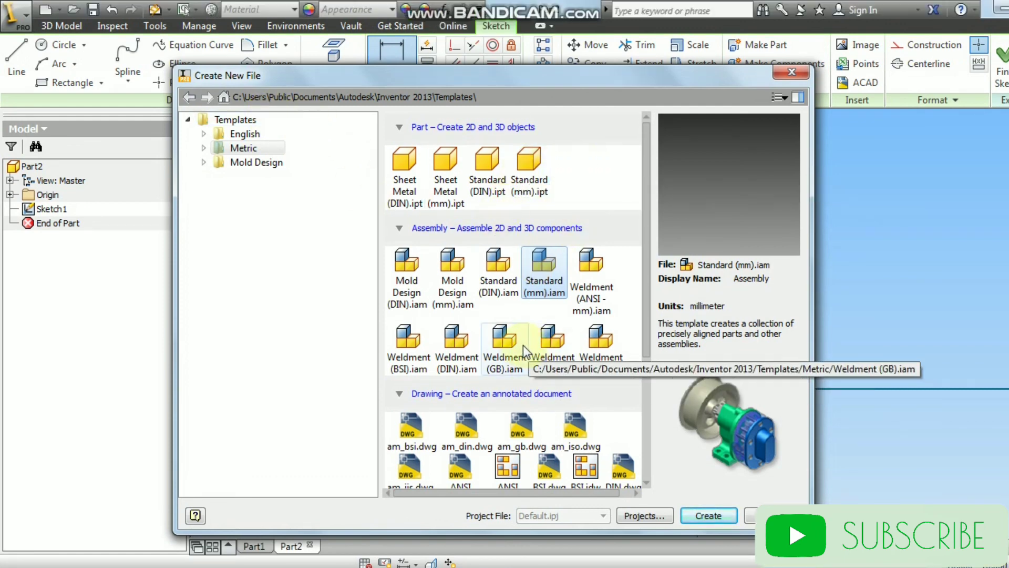
scroll(523, 345, down, 1)
scroll(522, 345, down, 1)
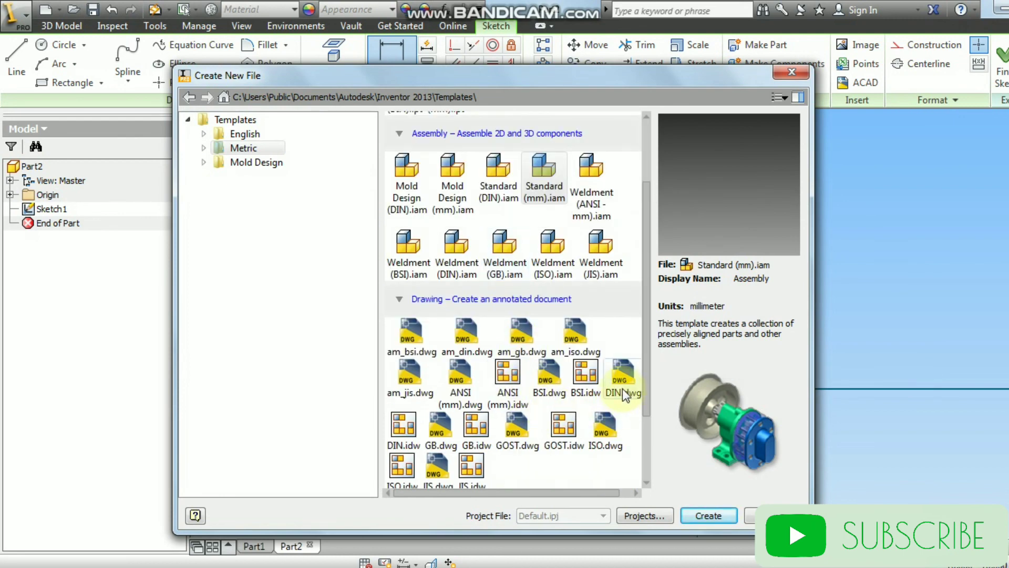